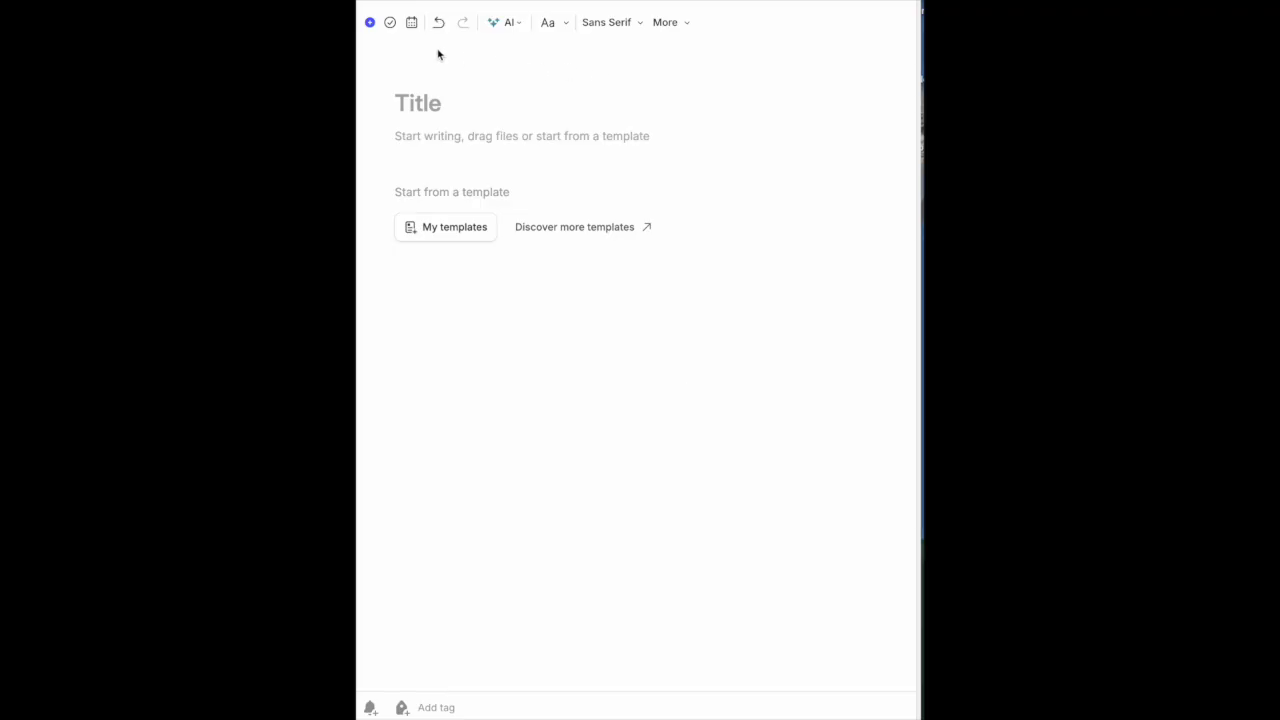
- Start an in-person audio recording from the Media section of the insert options
click(370, 23)
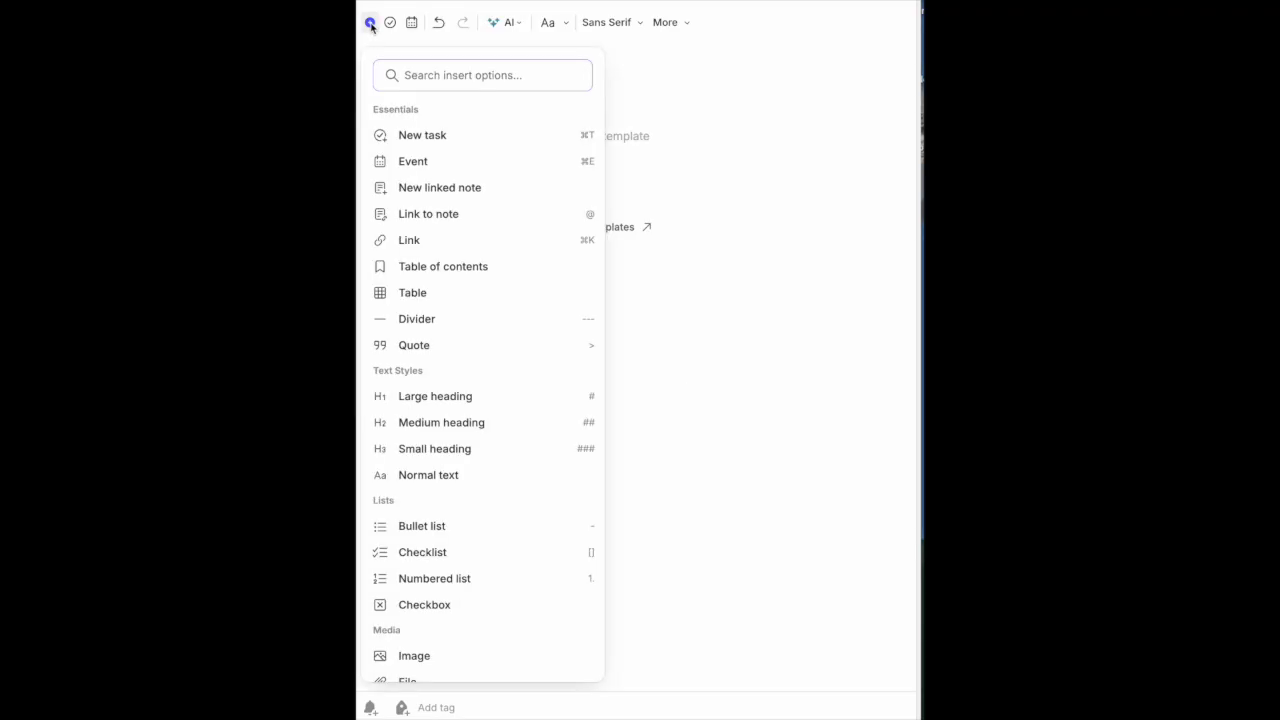
scroll(474, 400, down, 3)
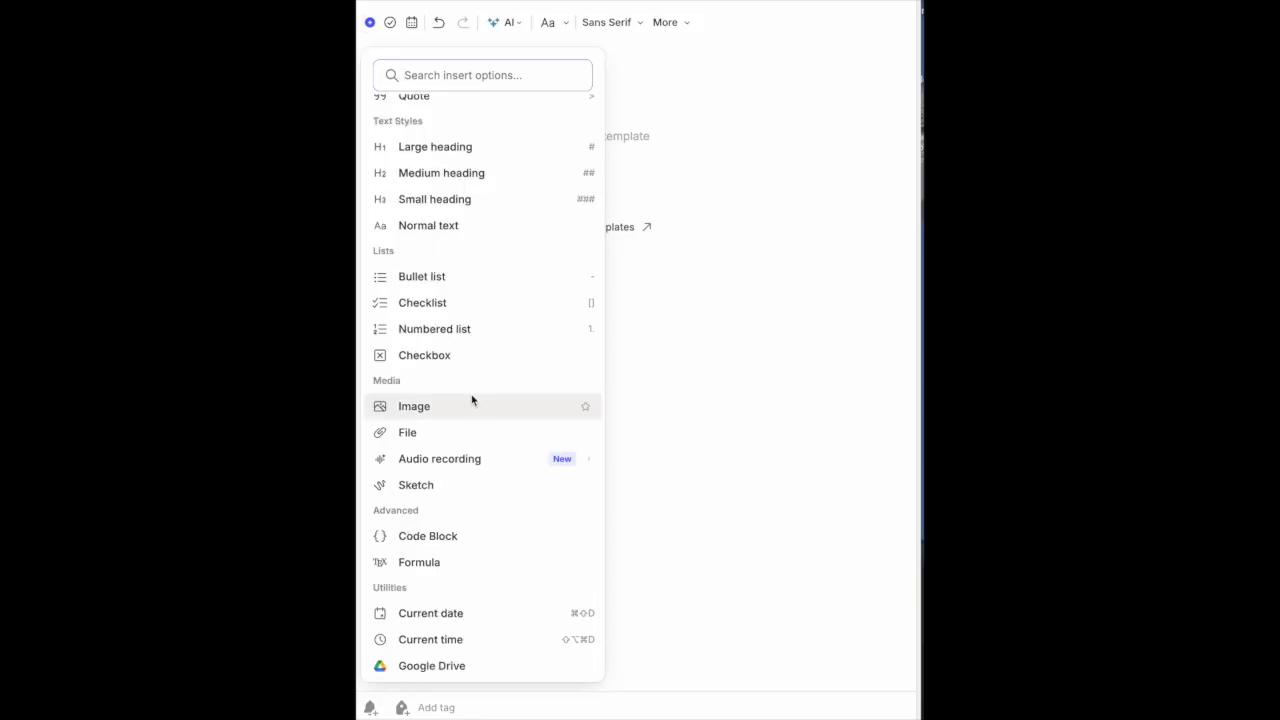
mouse_move(463, 458)
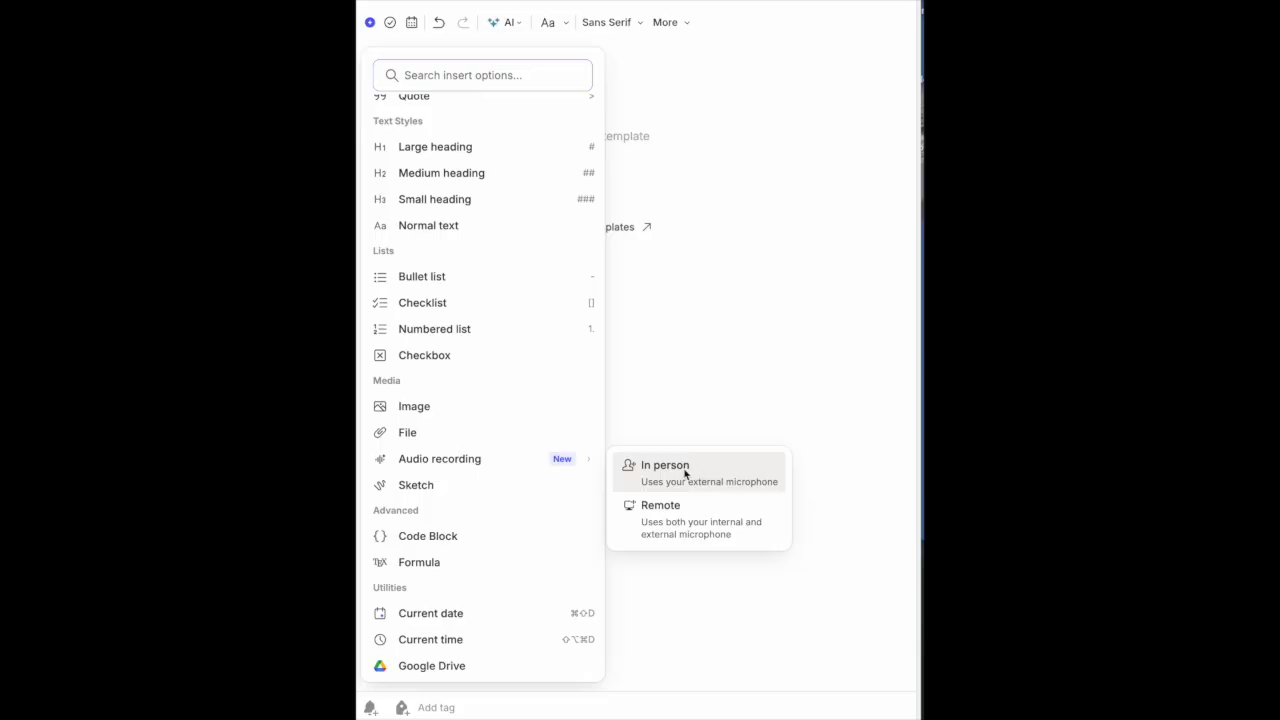
click(686, 474)
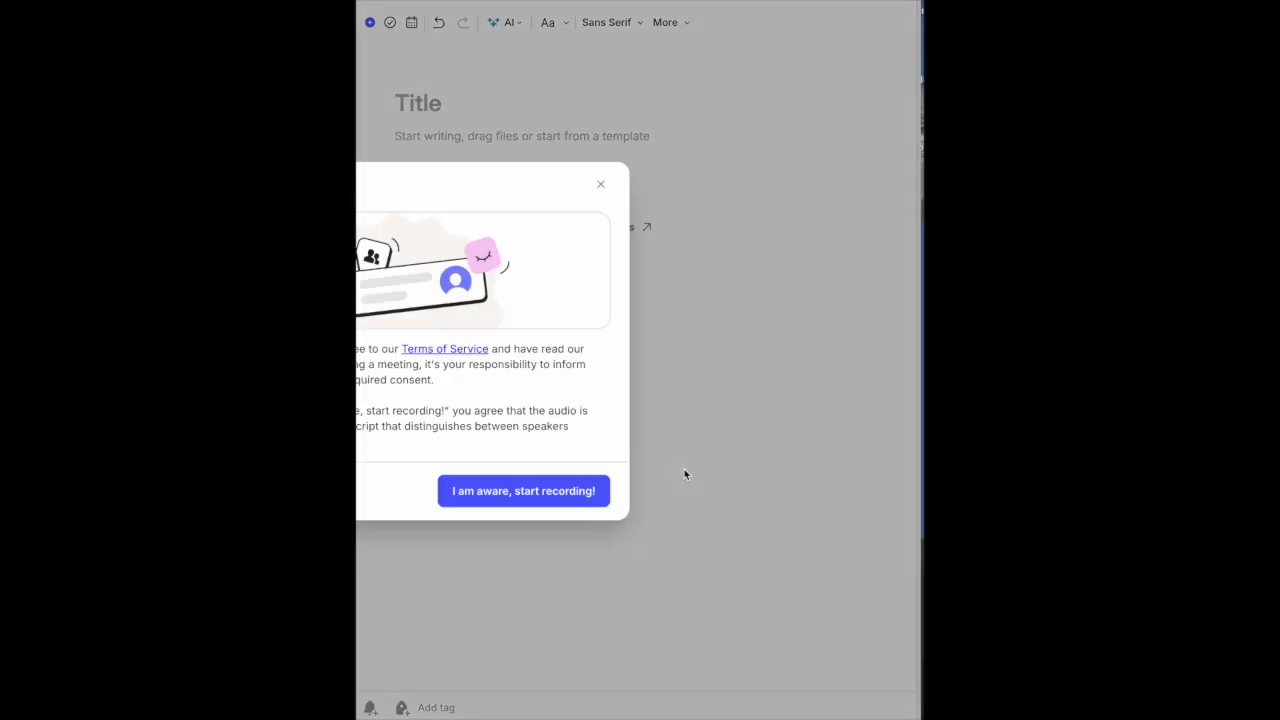
- Accept the recording consent notice, record for about a minute, then stop recording
key(Return)
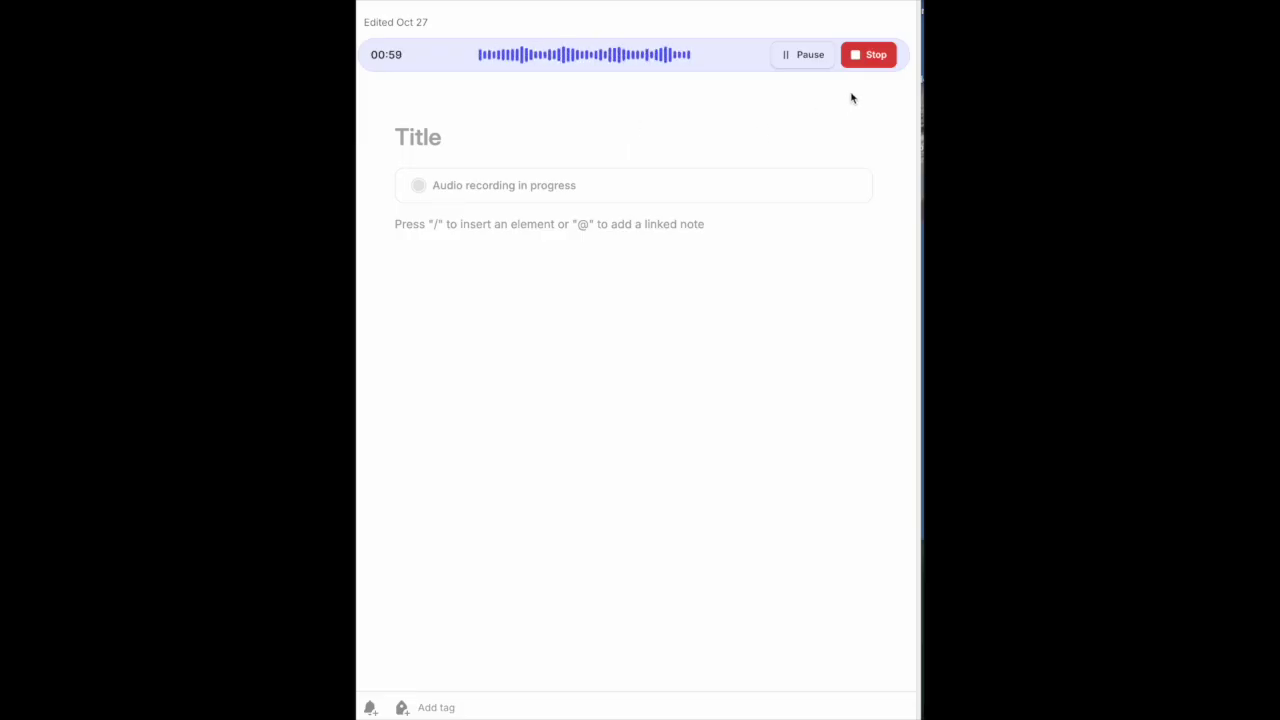
click(868, 56)
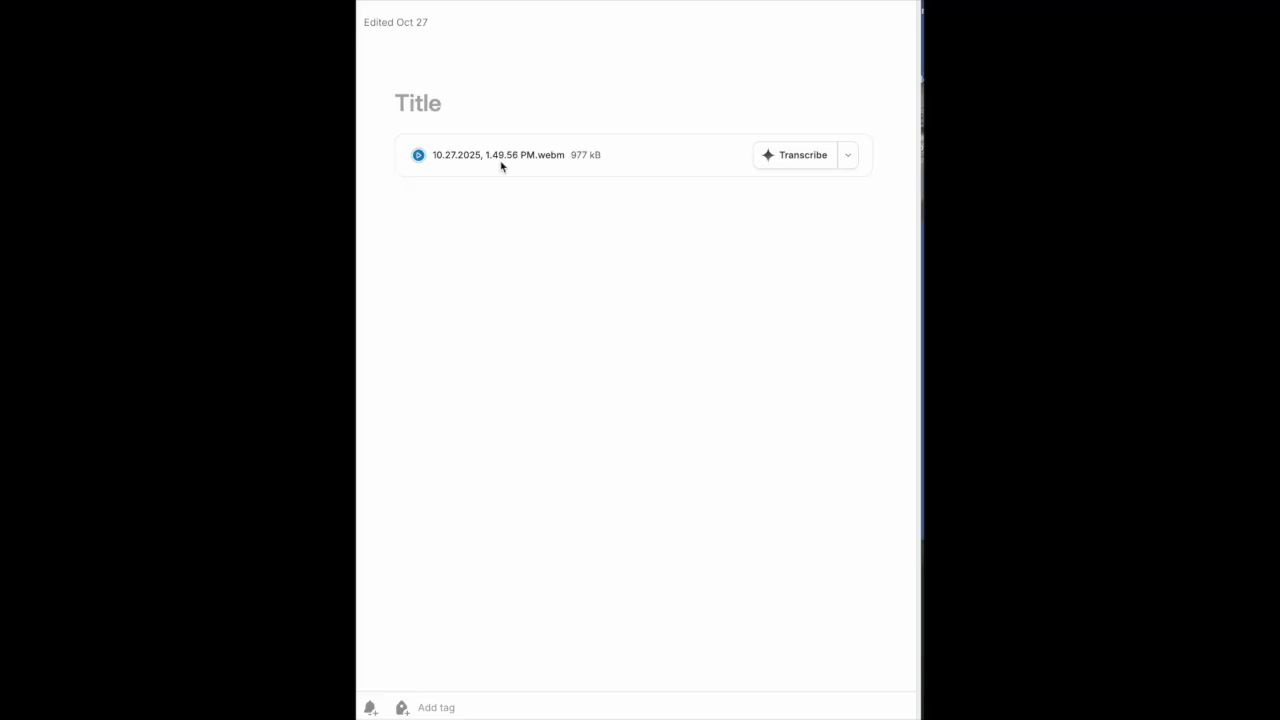
- Transcribe the 977 kB audio attachment with speaker recognition turned on
click(849, 158)
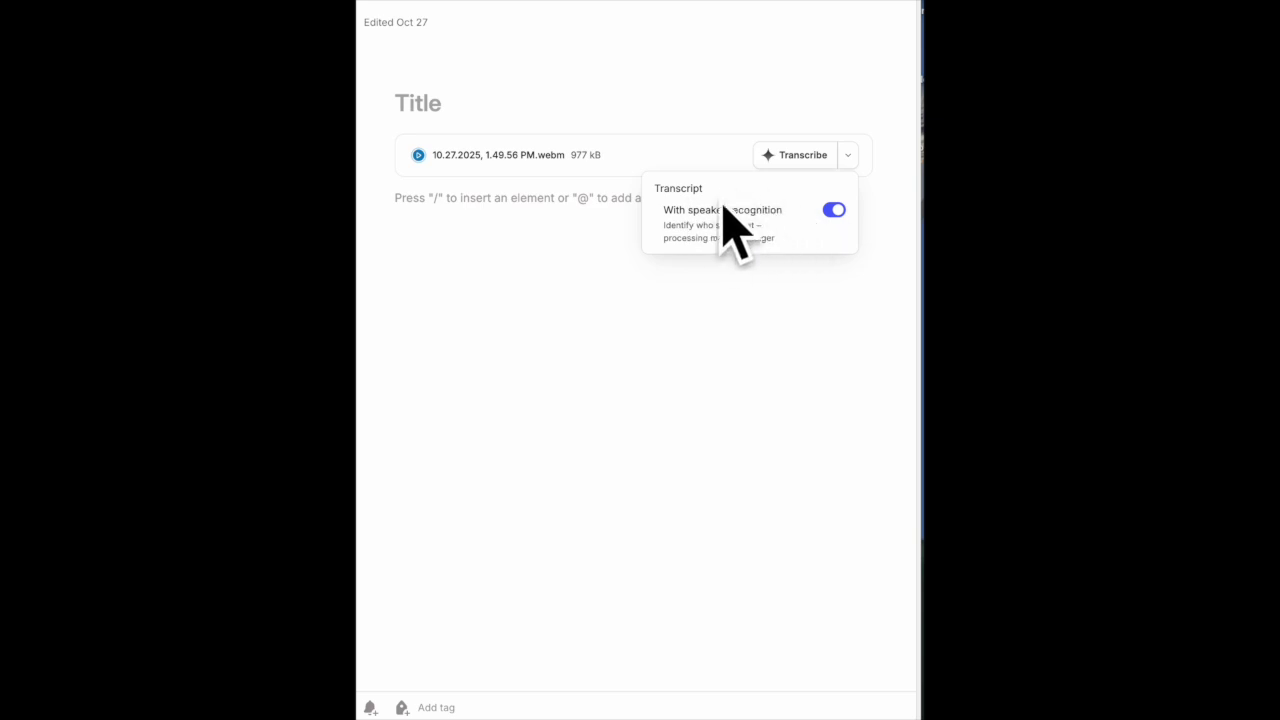
click(797, 155)
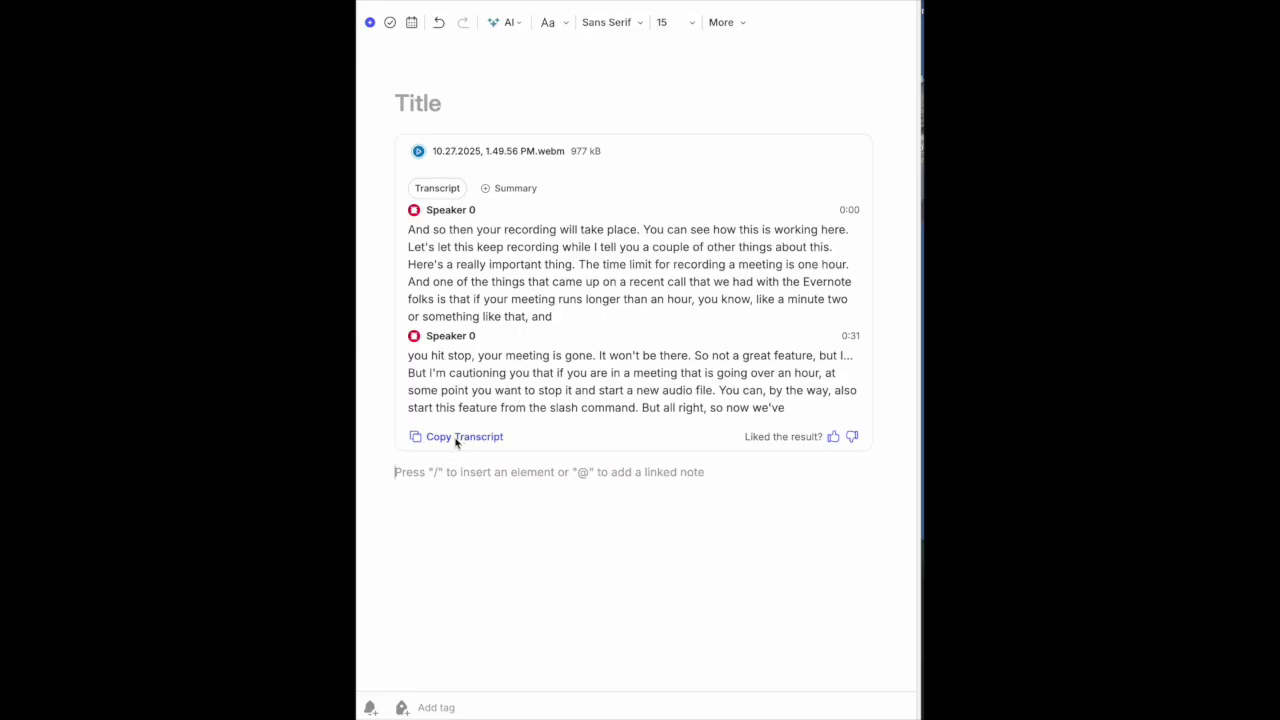
- Generate the AI summary 'Meeting: Recording Guidelines for Meetings', then return to the transcript
click(515, 189)
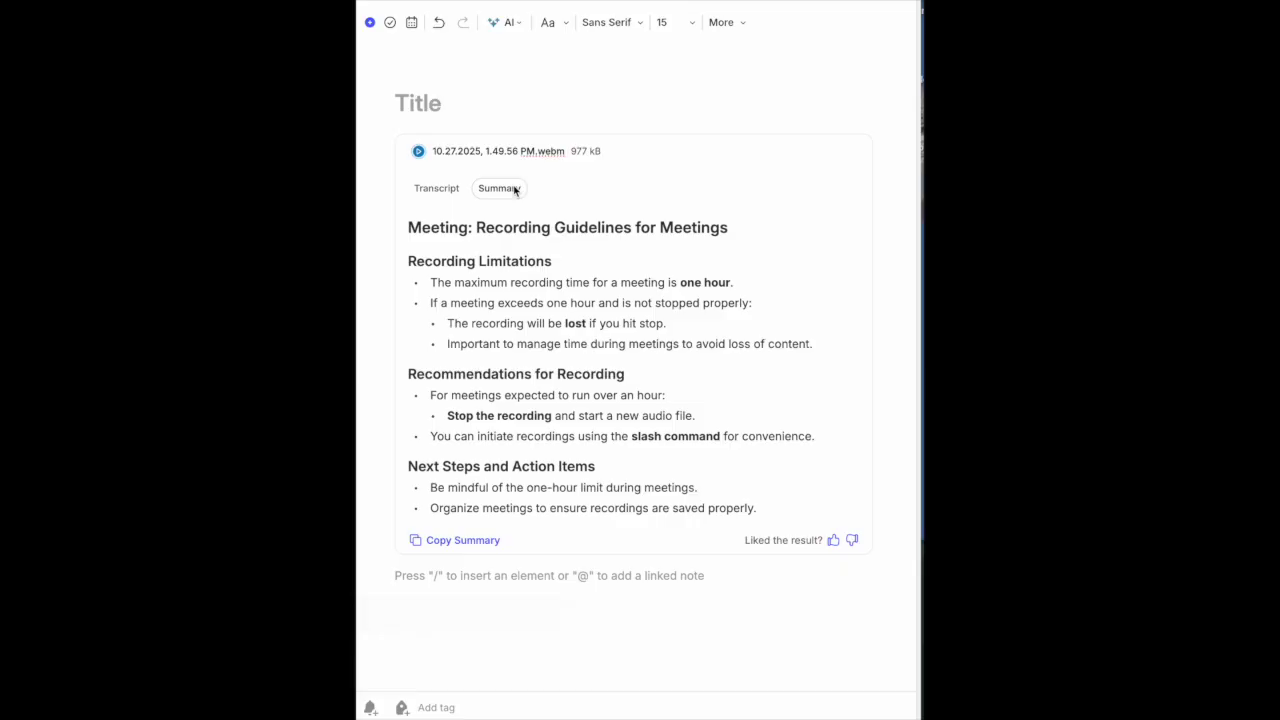
click(434, 189)
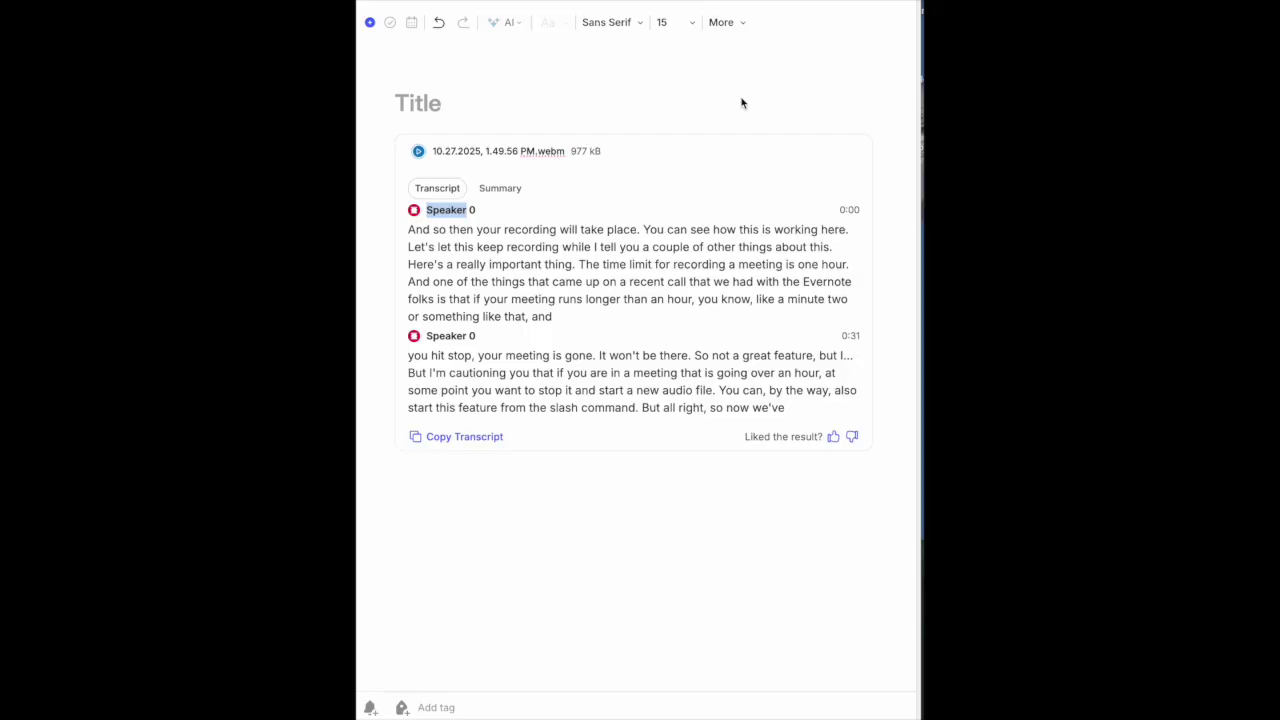
- Switch the audio attachment back to its meeting summary view
click(504, 192)
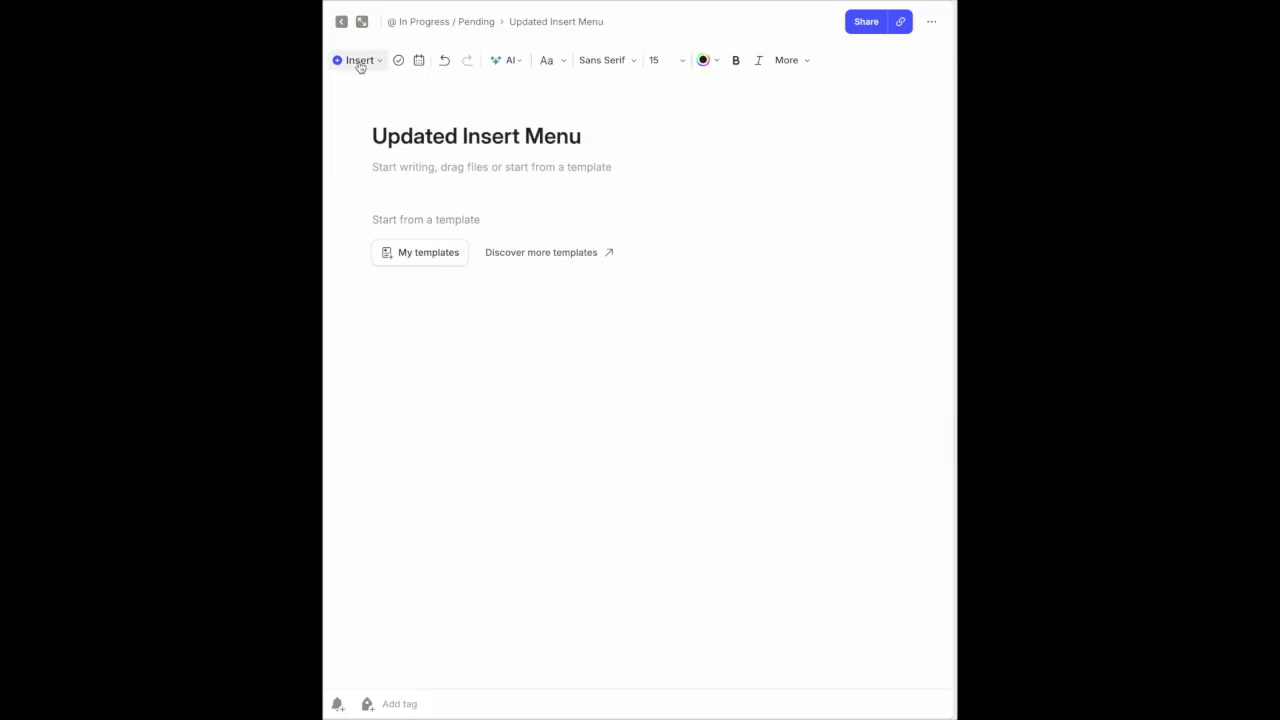
- Browse the full insert options list, search it for 'ima', then clear the search
click(361, 62)
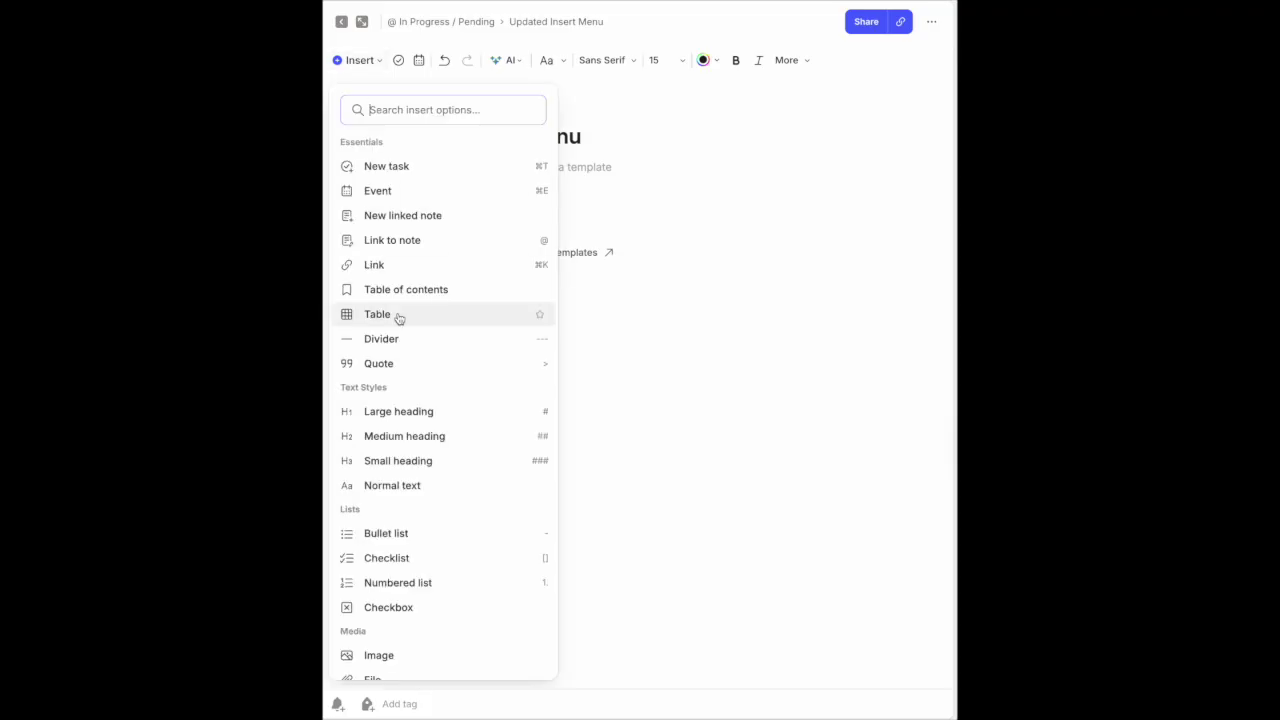
scroll(397, 317, down, 4)
scroll(397, 318, up, 4)
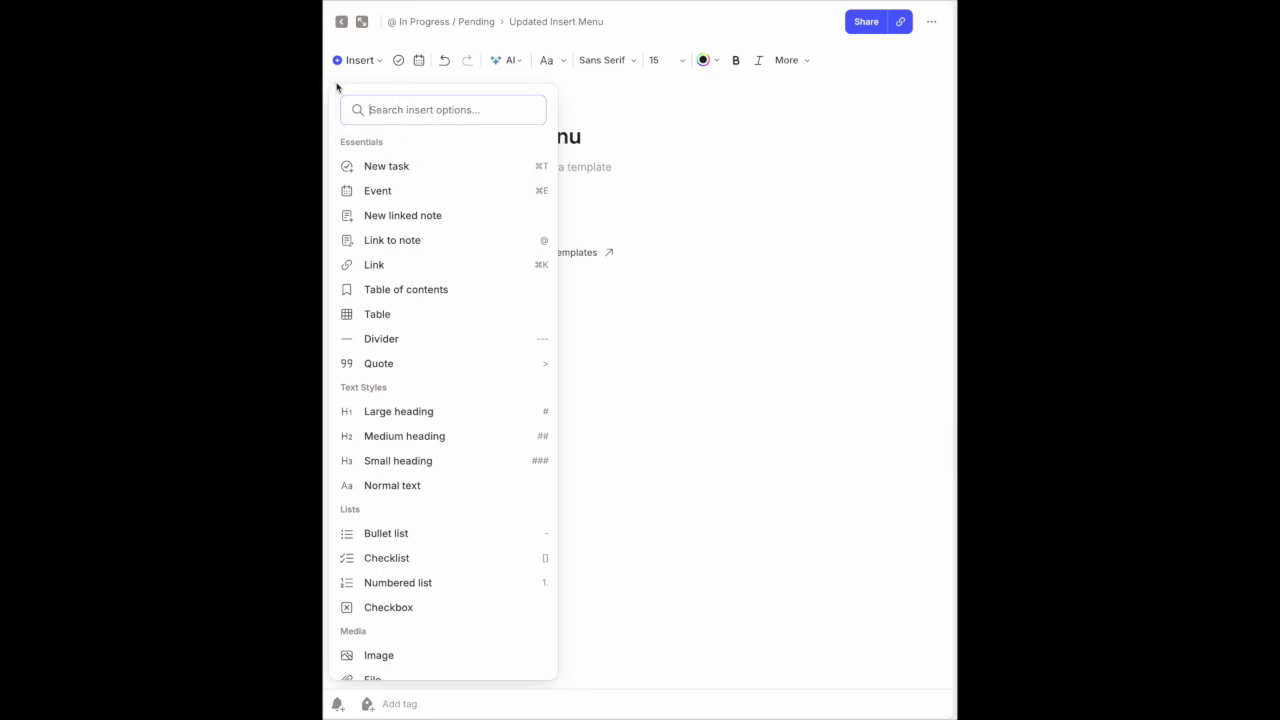
text(ima)
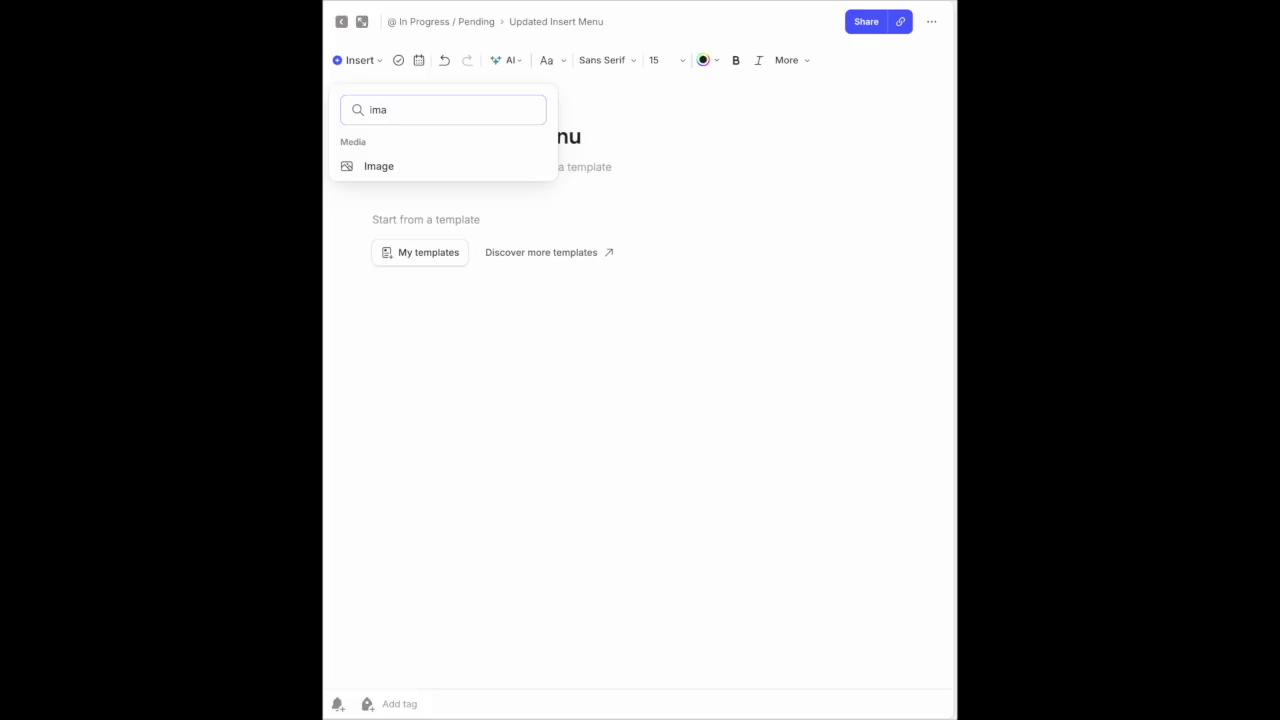
key(BackSpace)
key(BackSpace)
key(BackSpace)
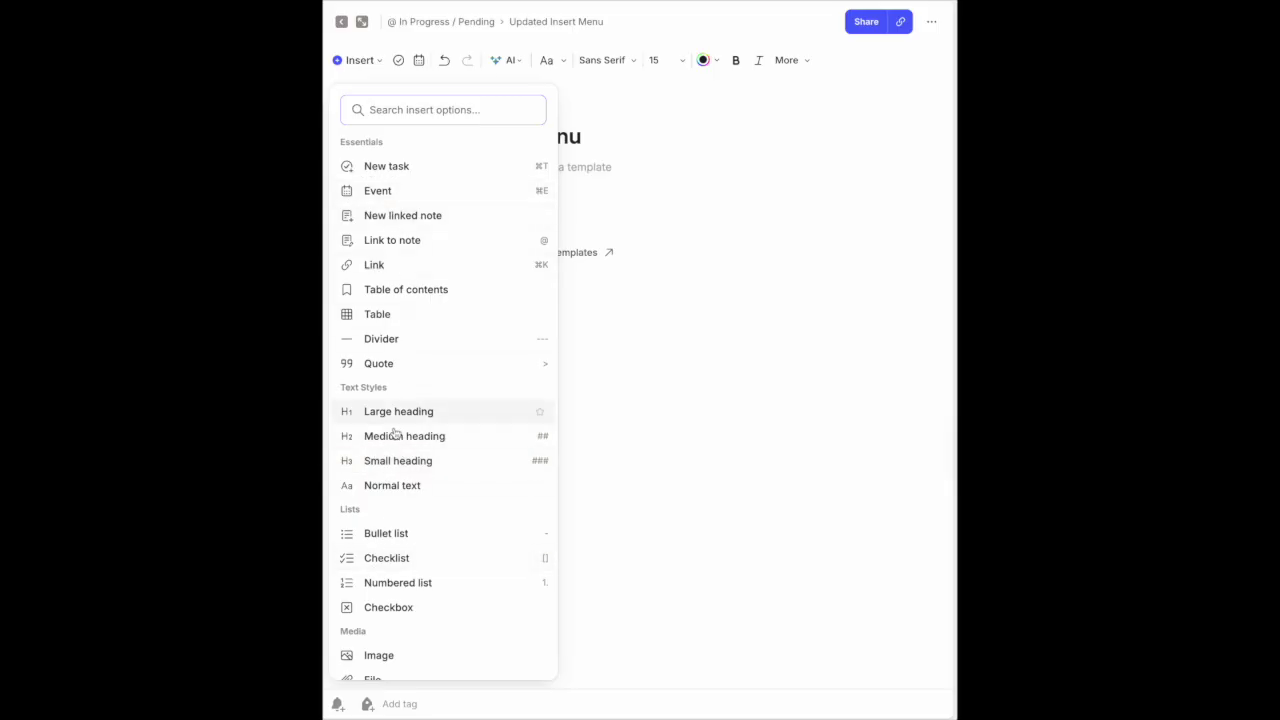
- Star Bullet list as a favorite and check it under the Favorites section
scroll(395, 430, down, 2)
scroll(395, 437, down, 1)
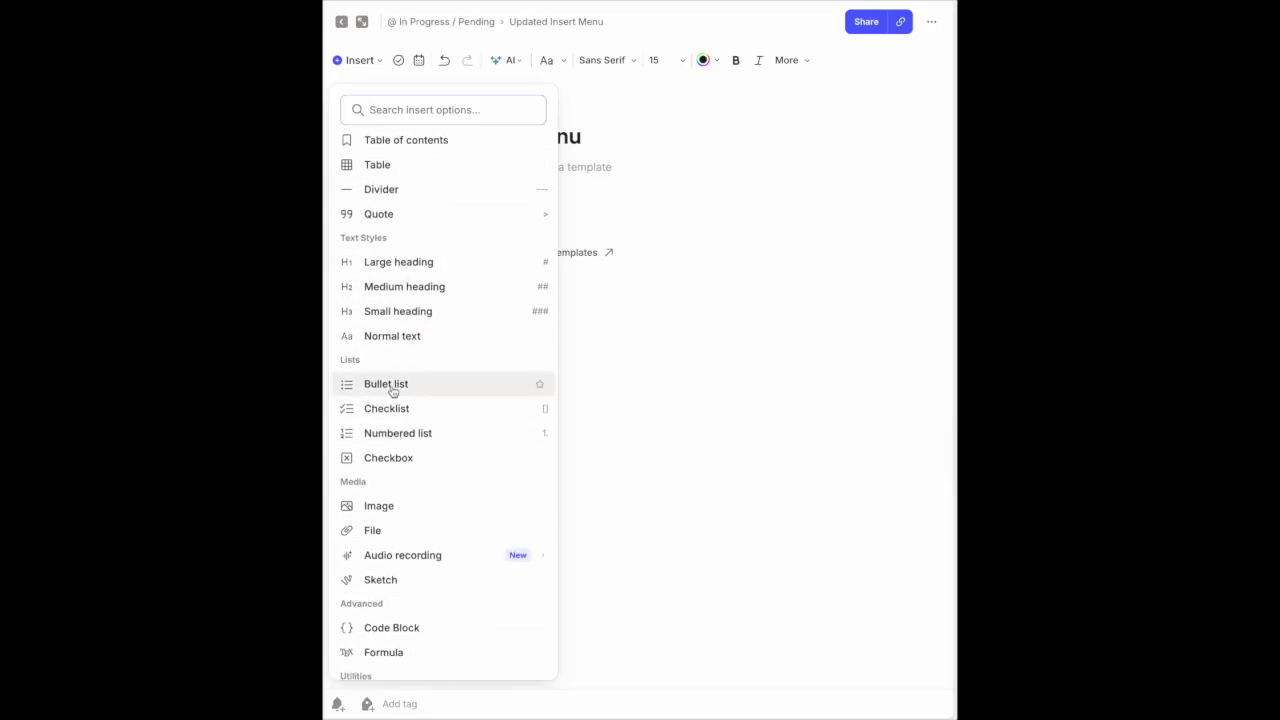
click(540, 388)
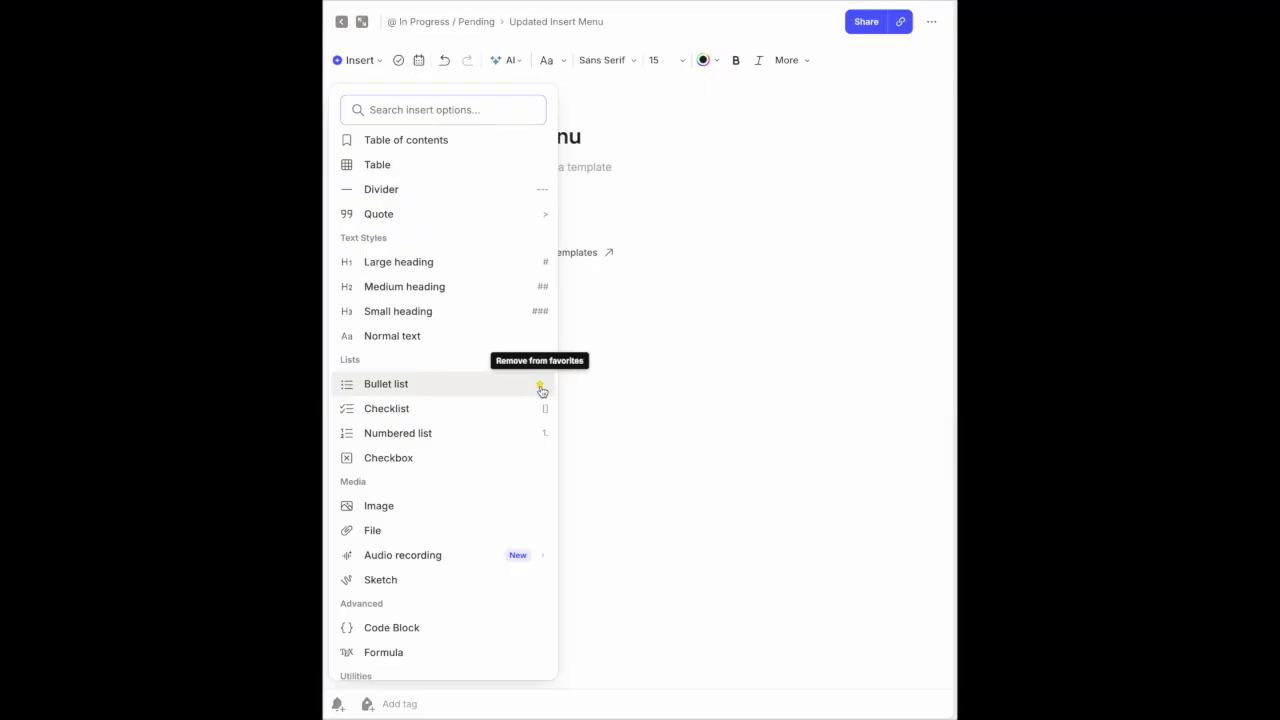
scroll(500, 393, up, 3)
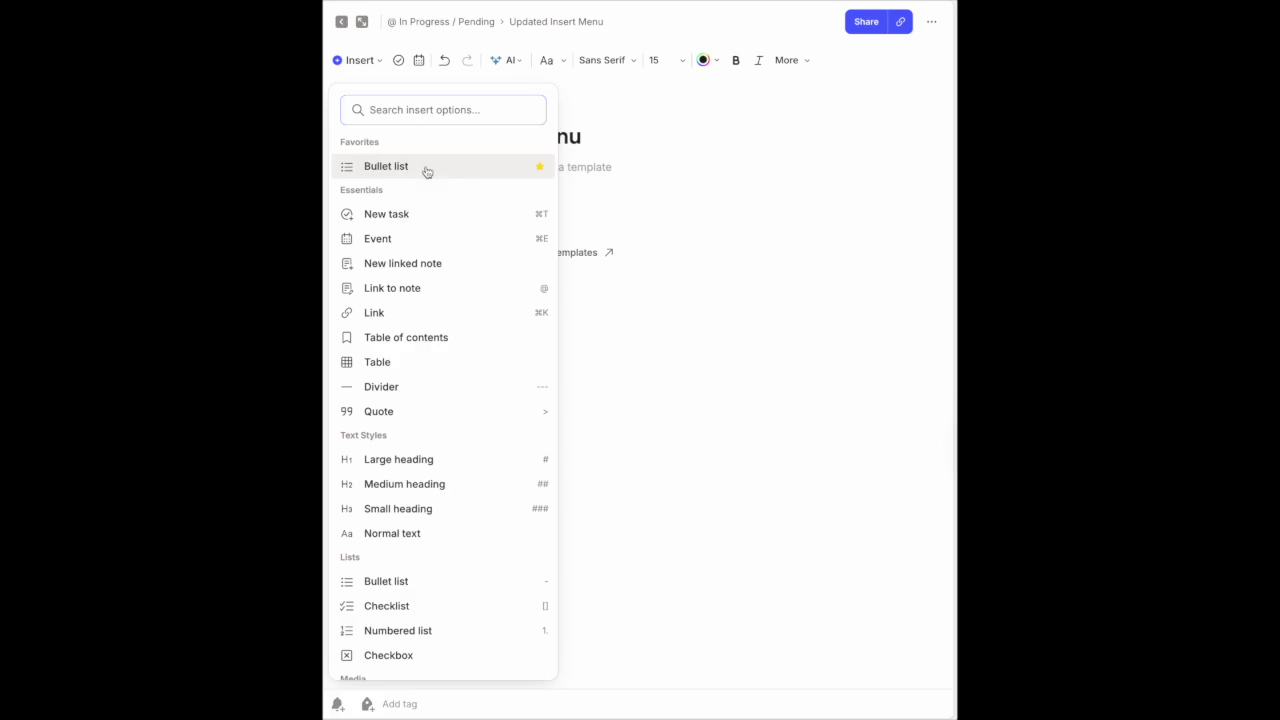
scroll(434, 350, down, 5)
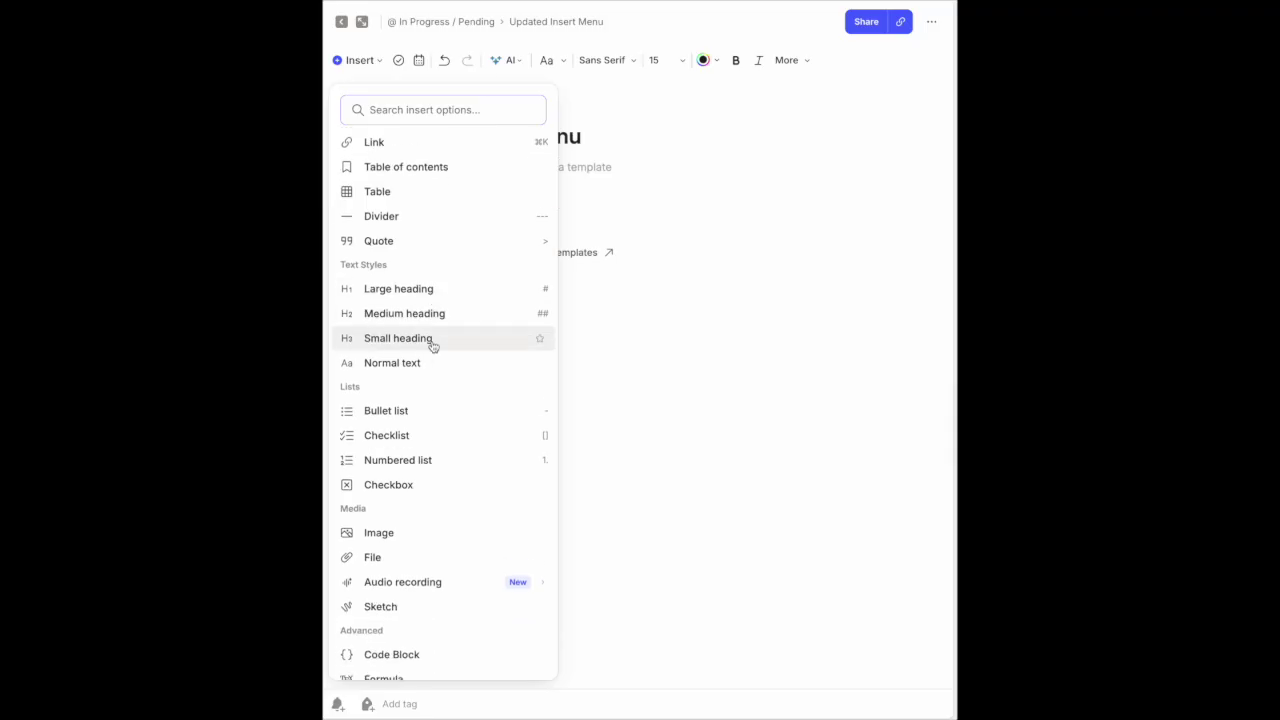
mouse_move(398, 476)
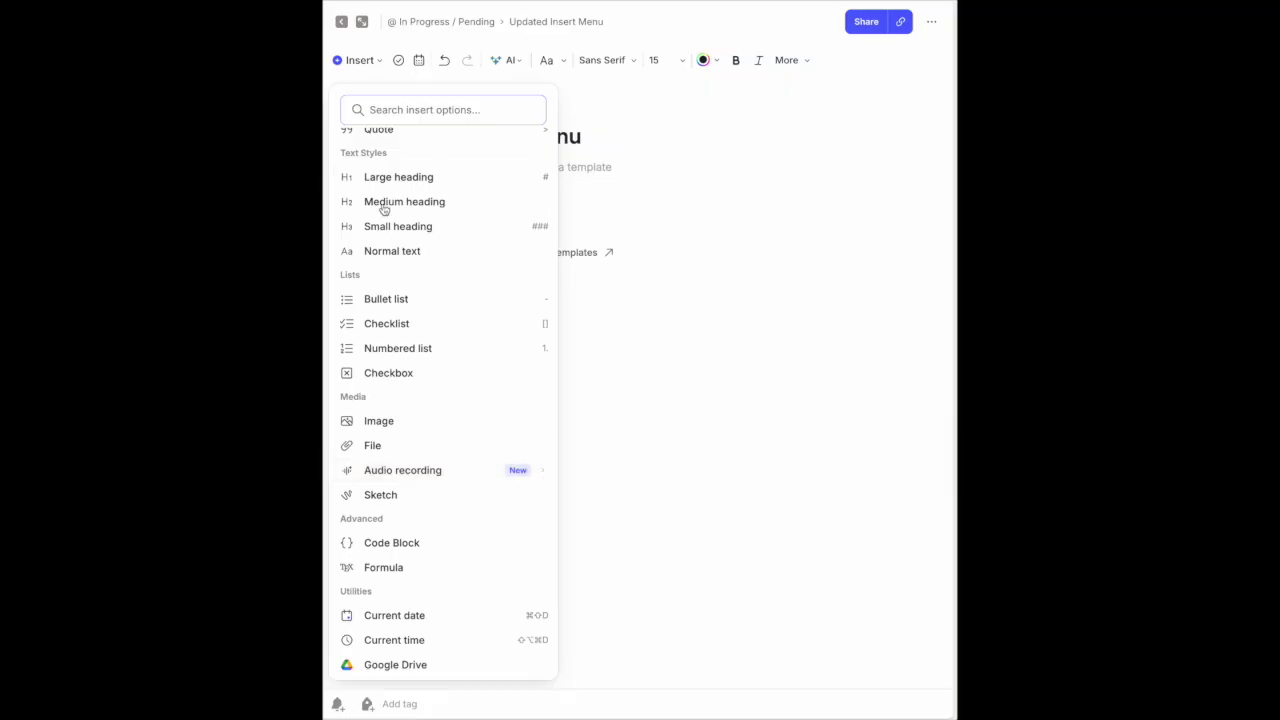
scroll(405, 220, up, 3)
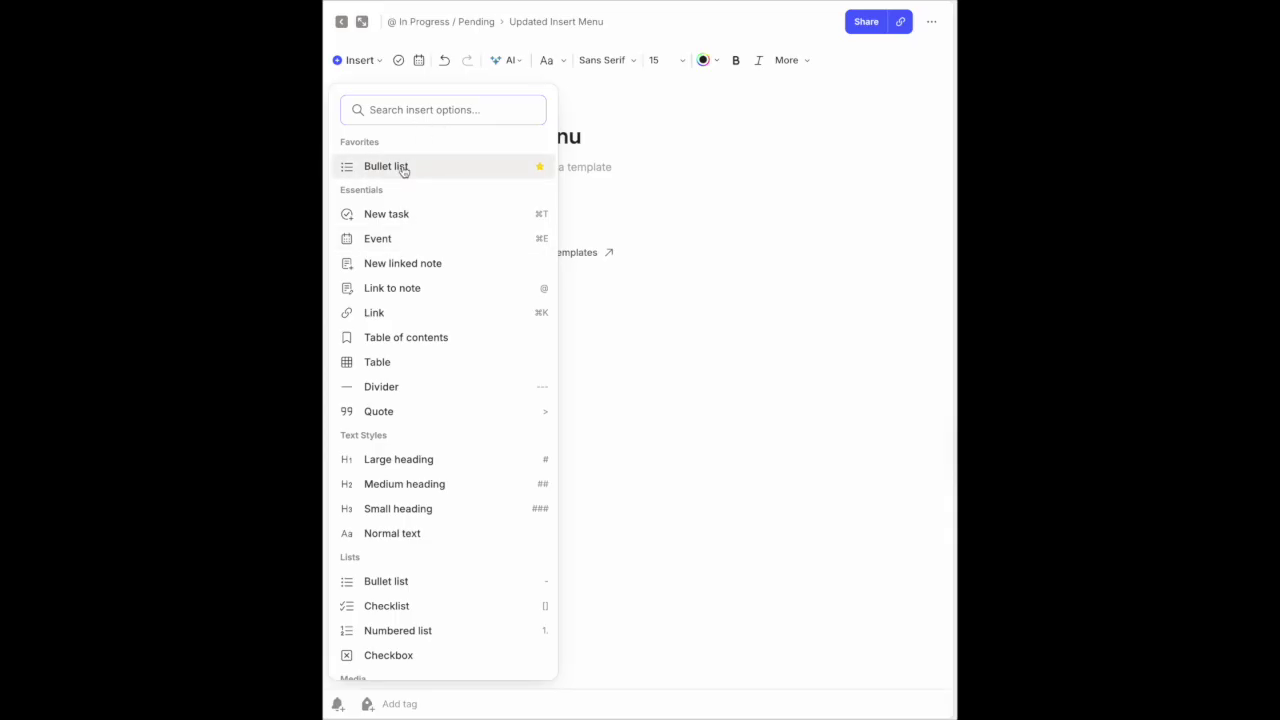
scroll(406, 360, down, 3)
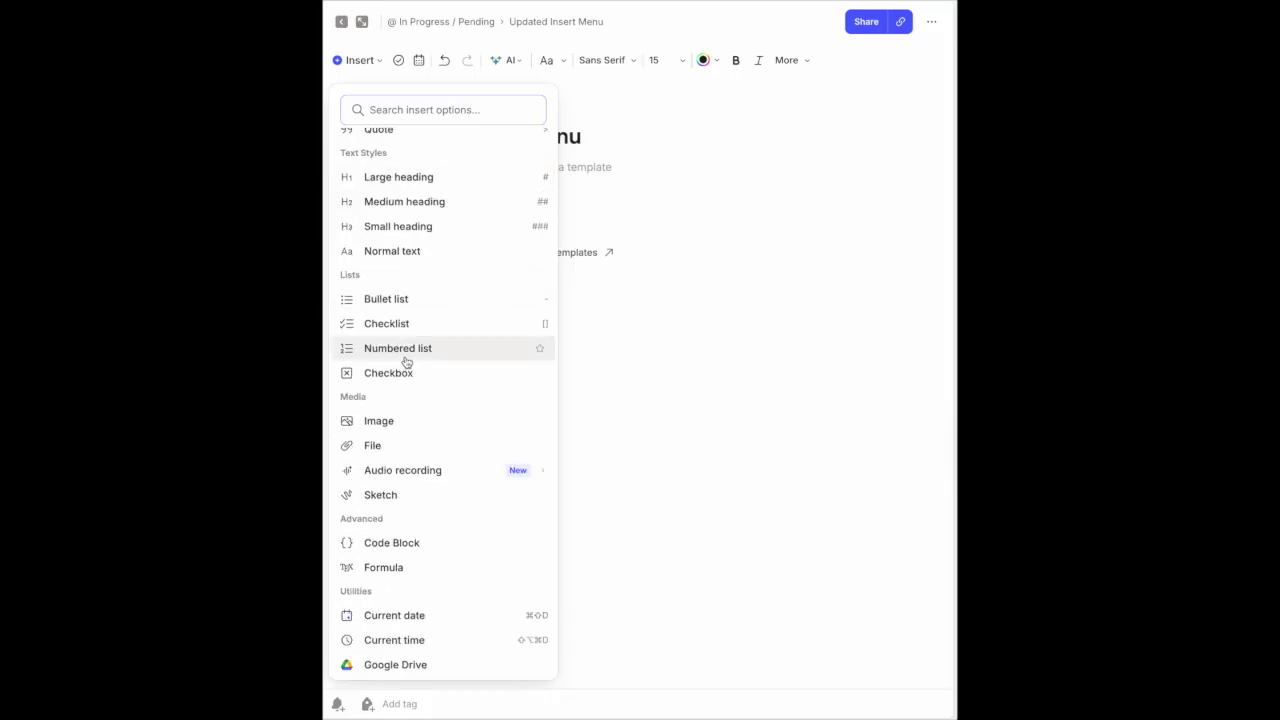
scroll(403, 362, up, 3)
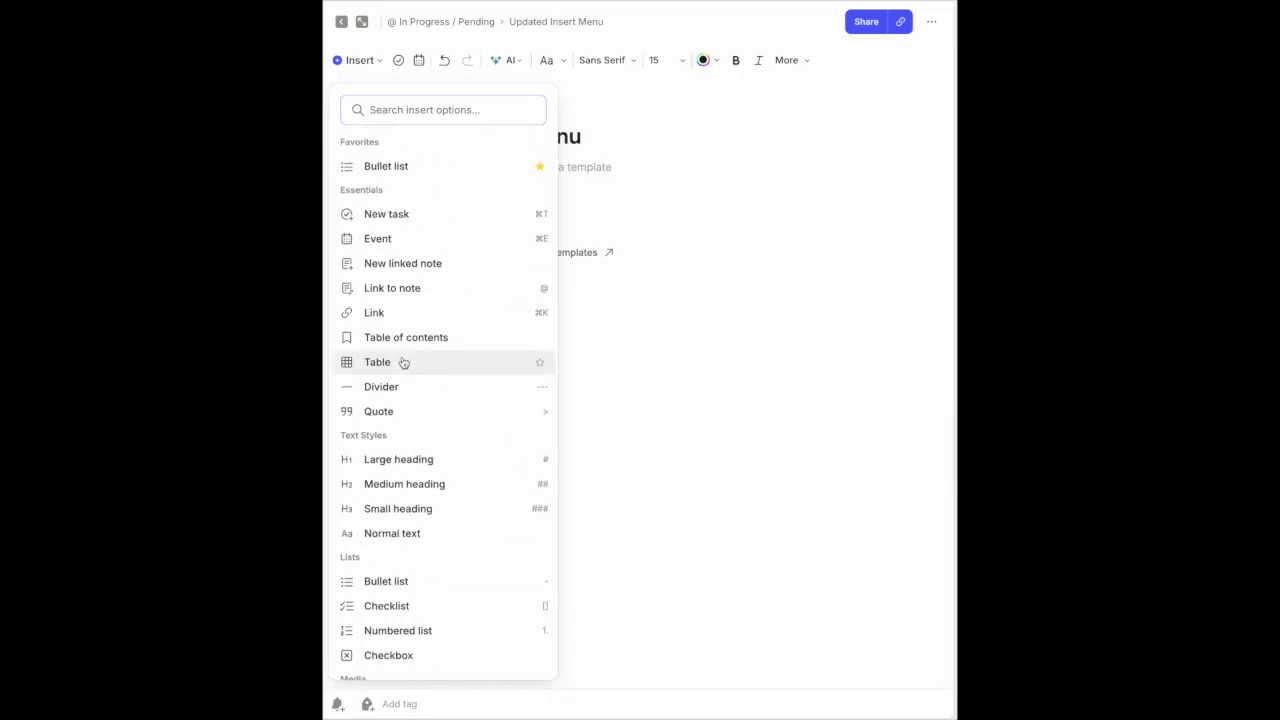
scroll(403, 360, down, 3)
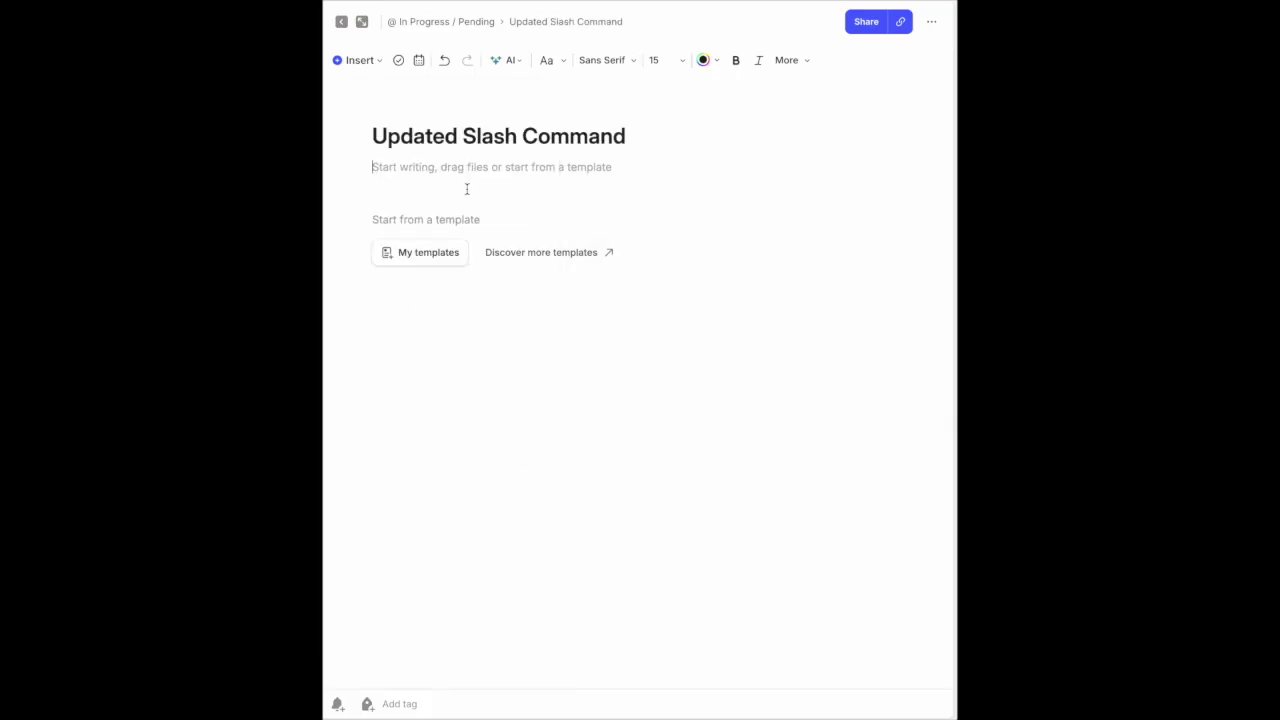
- Type / on the empty line and scroll through every command section, Essentials to Text Color
text(/)
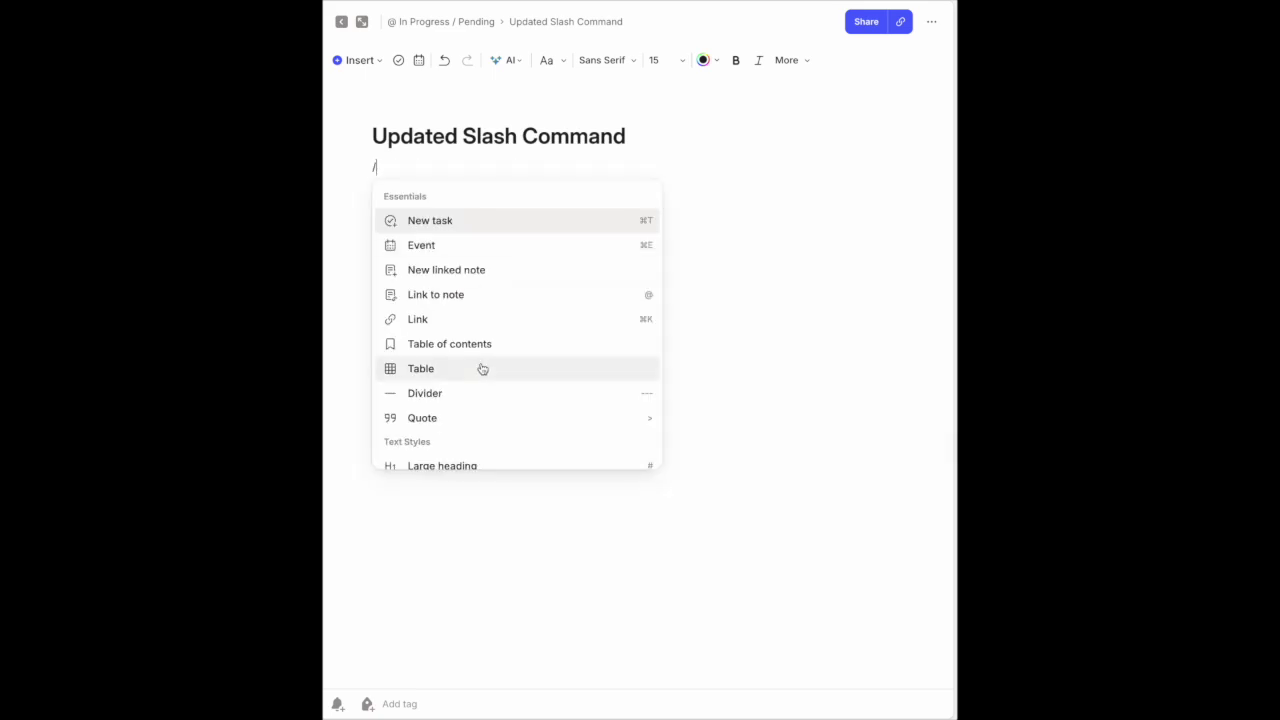
scroll(480, 368, down, 3)
scroll(482, 369, down, 7)
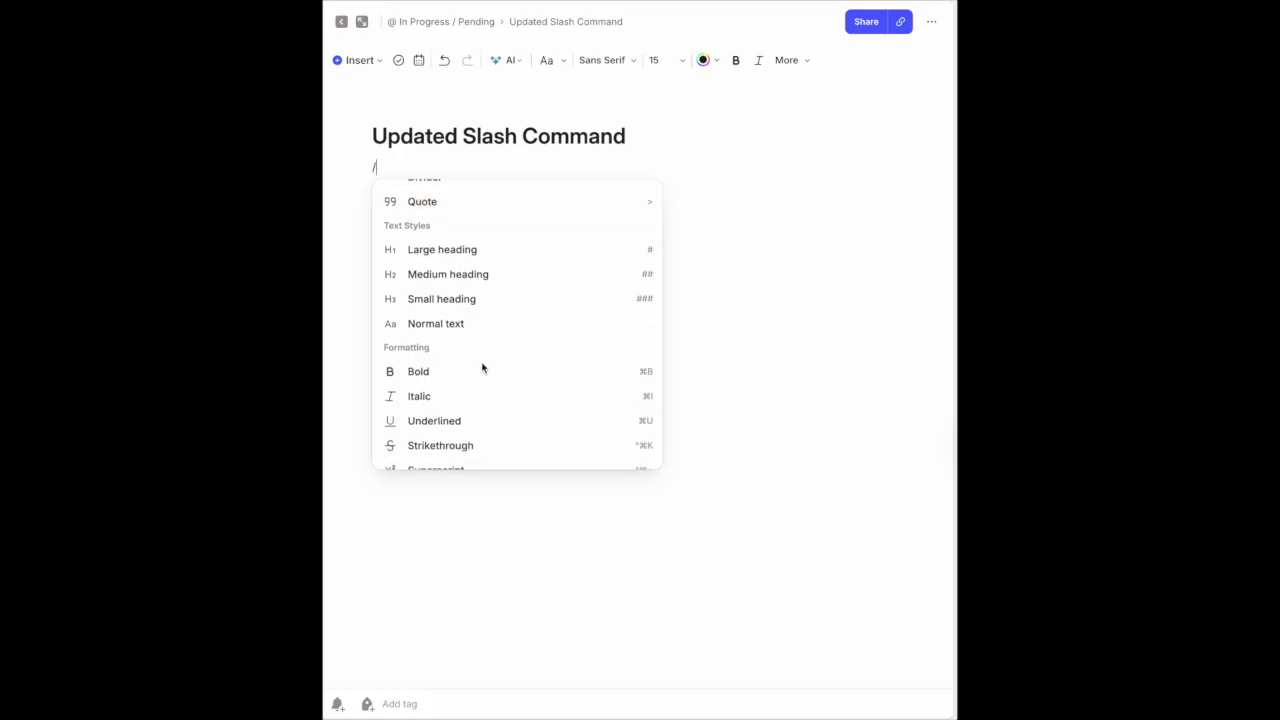
scroll(482, 369, down, 6)
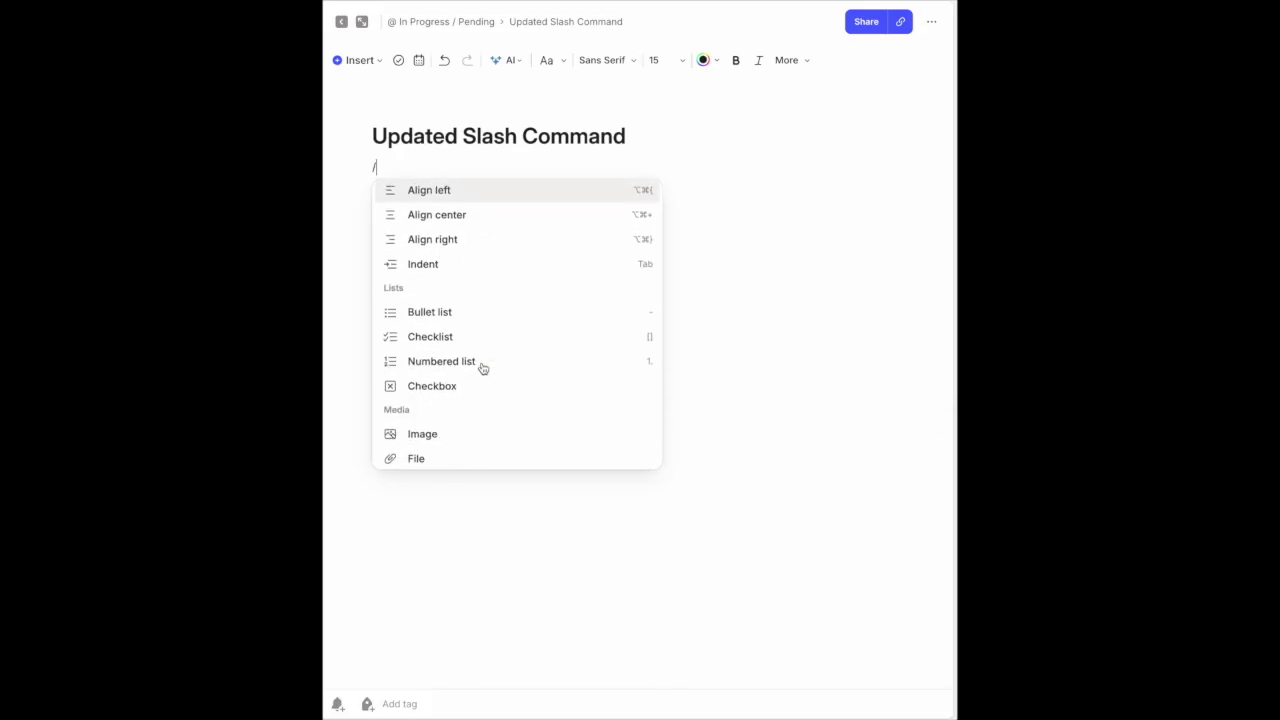
scroll(483, 369, down, 3)
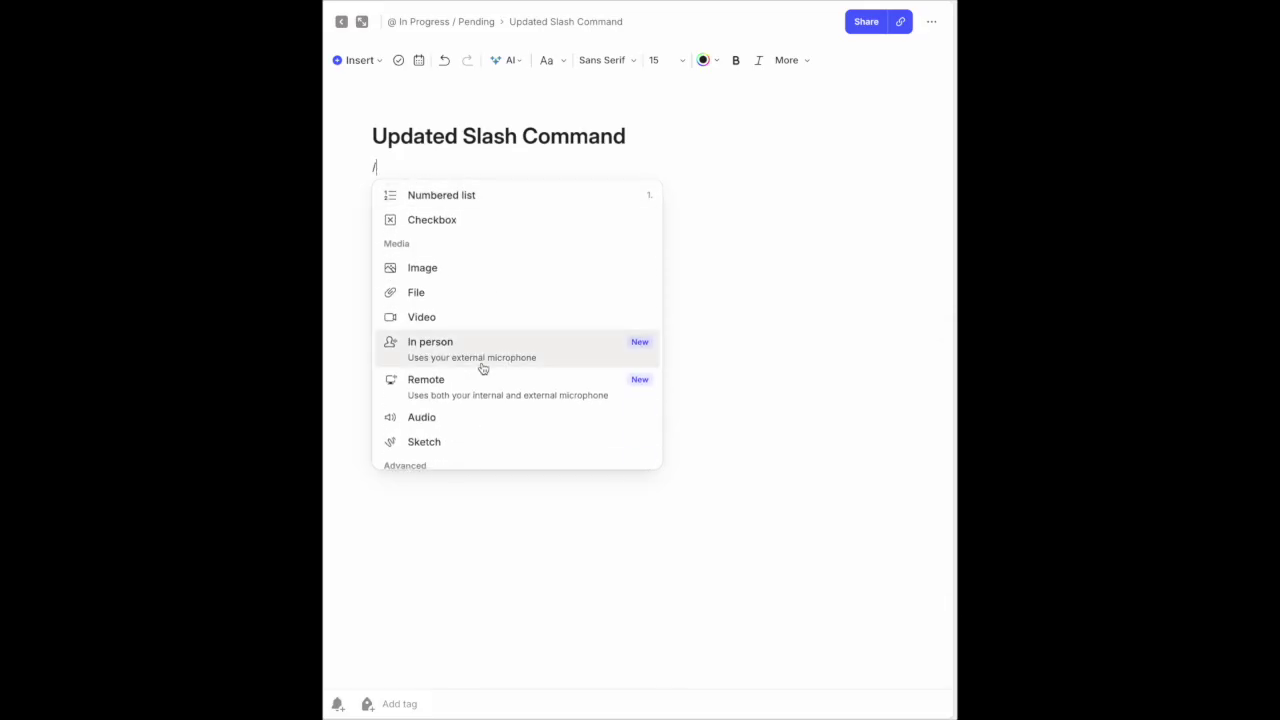
scroll(482, 368, down, 8)
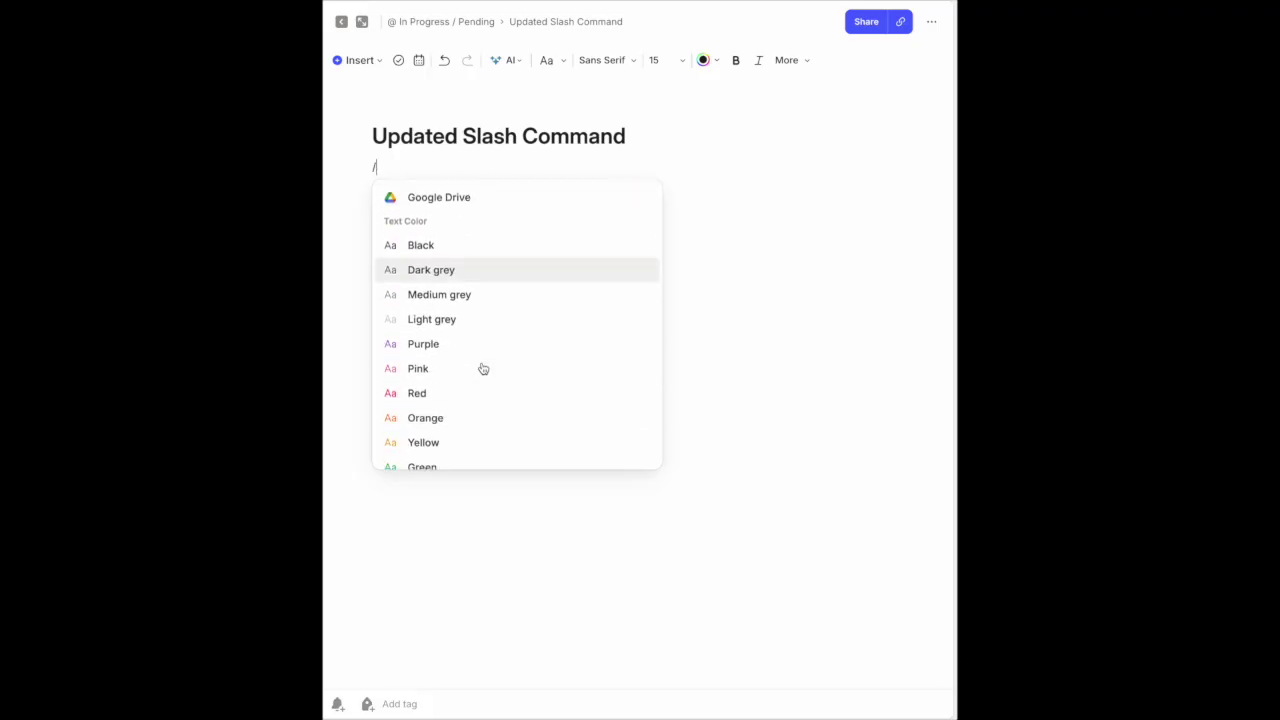
scroll(482, 368, down, 3)
scroll(482, 368, up, 10)
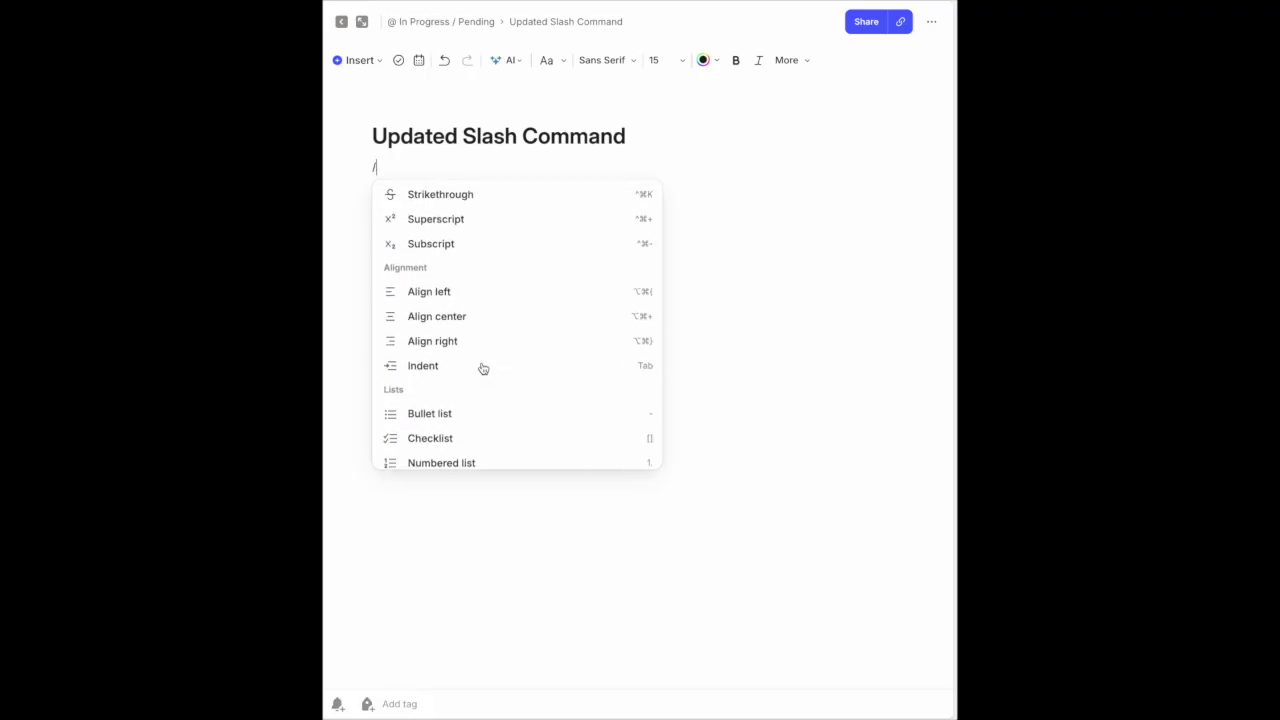
scroll(482, 368, up, 5)
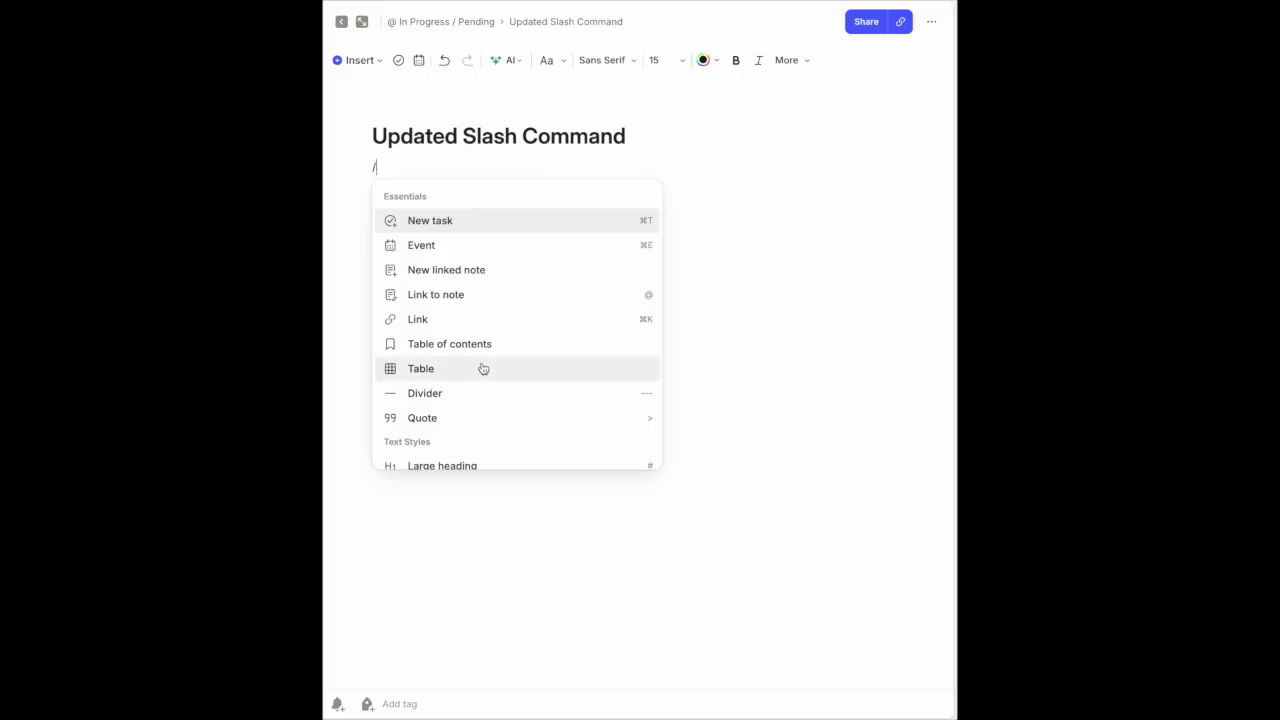
scroll(482, 368, down, 4)
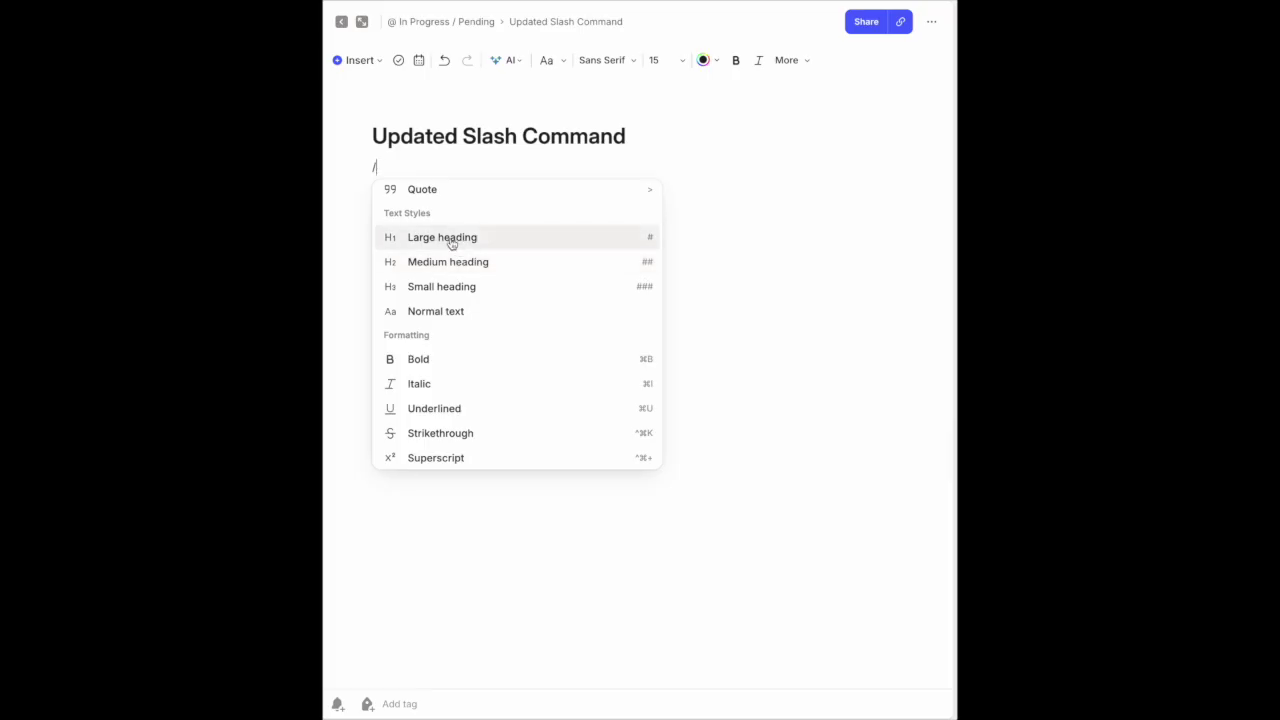
scroll(451, 355, down, 4)
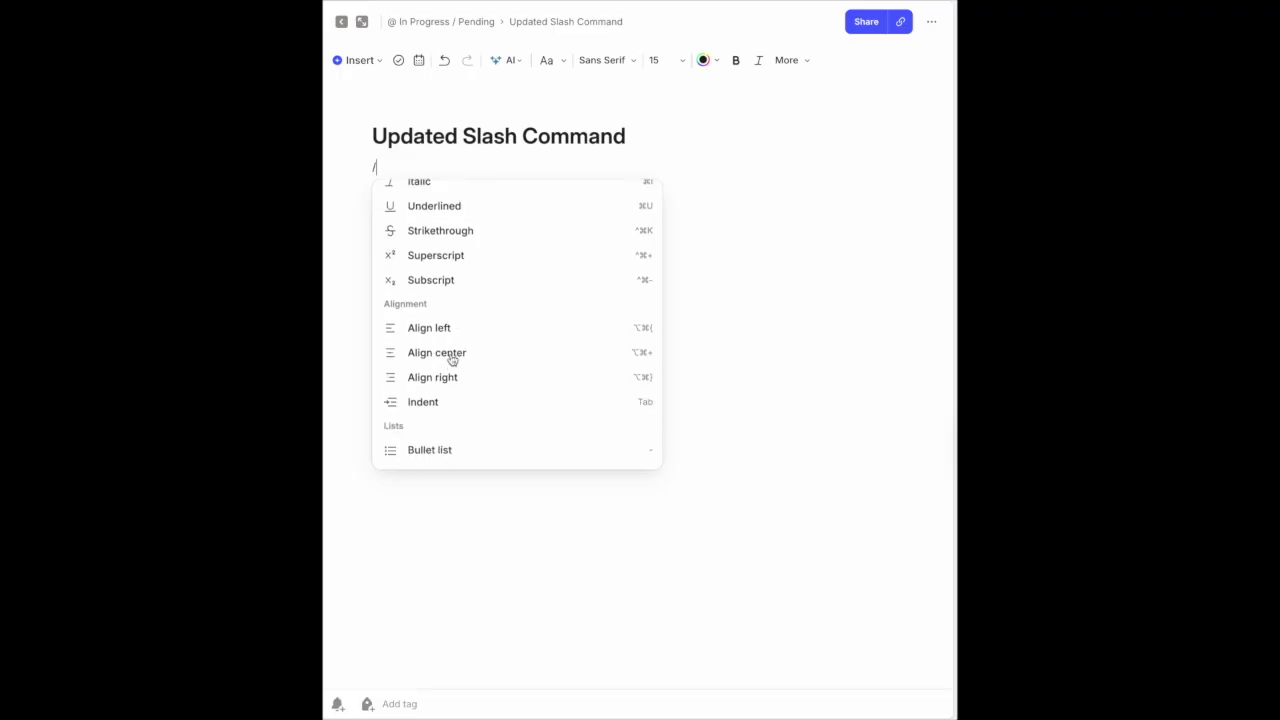
scroll(451, 358, down, 5)
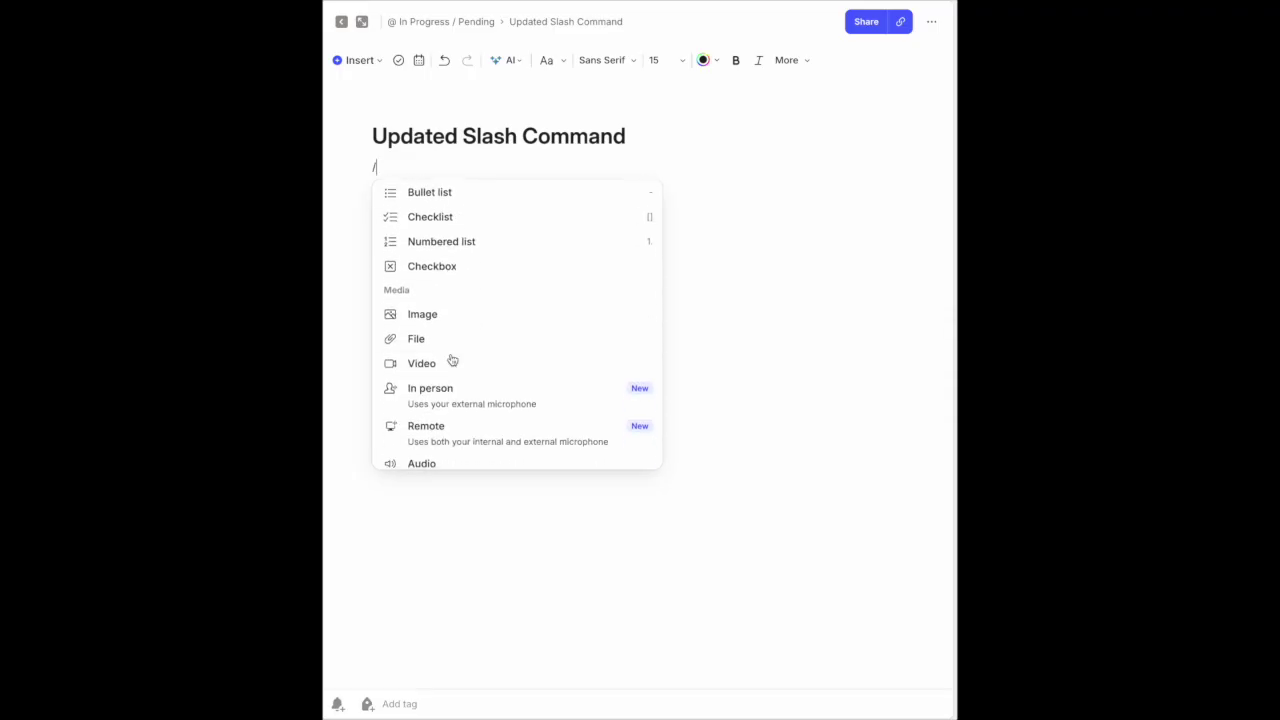
scroll(451, 360, down, 6)
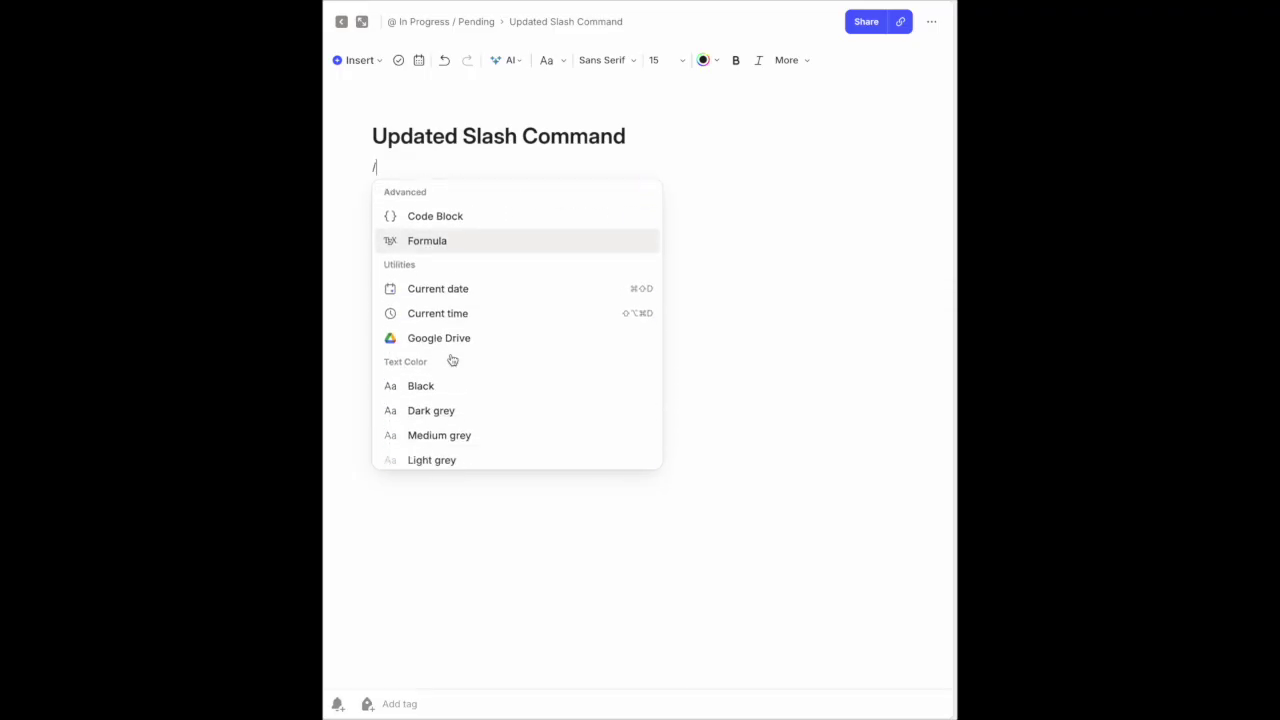
scroll(451, 360, down, 4)
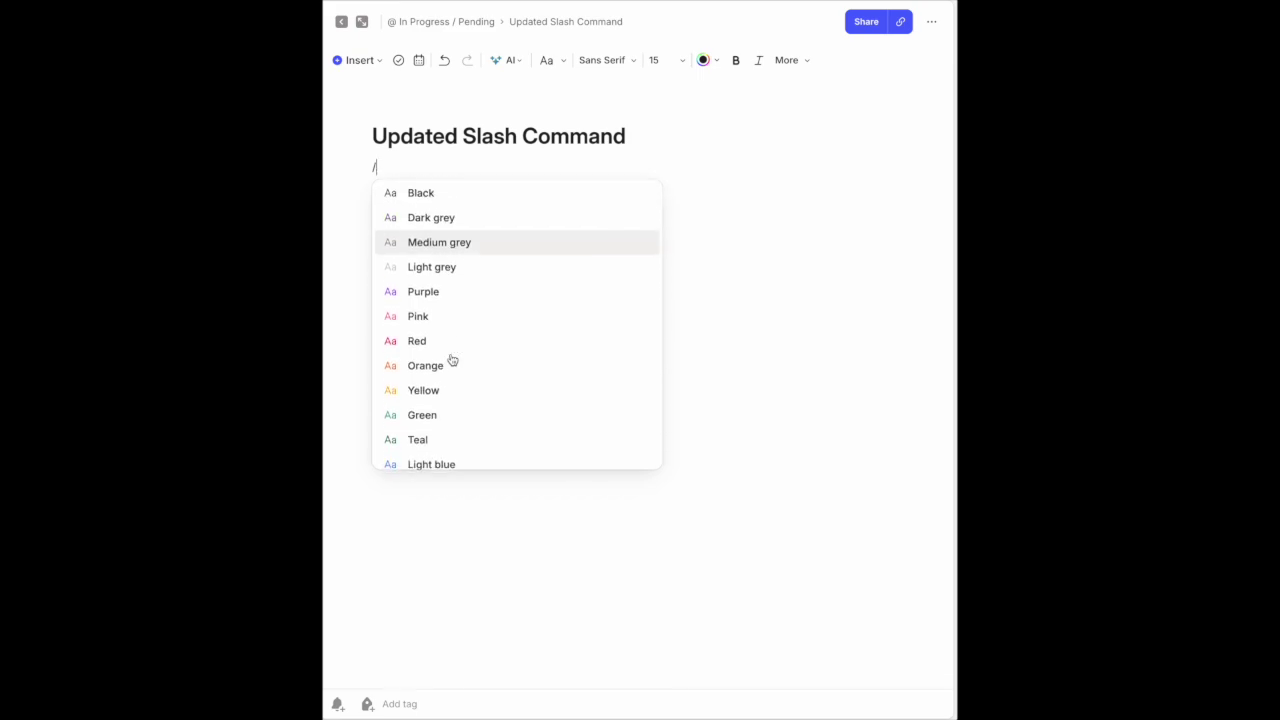
scroll(451, 360, down, 1)
scroll(451, 360, up, 3)
scroll(451, 360, down, 2)
scroll(451, 360, up, 1)
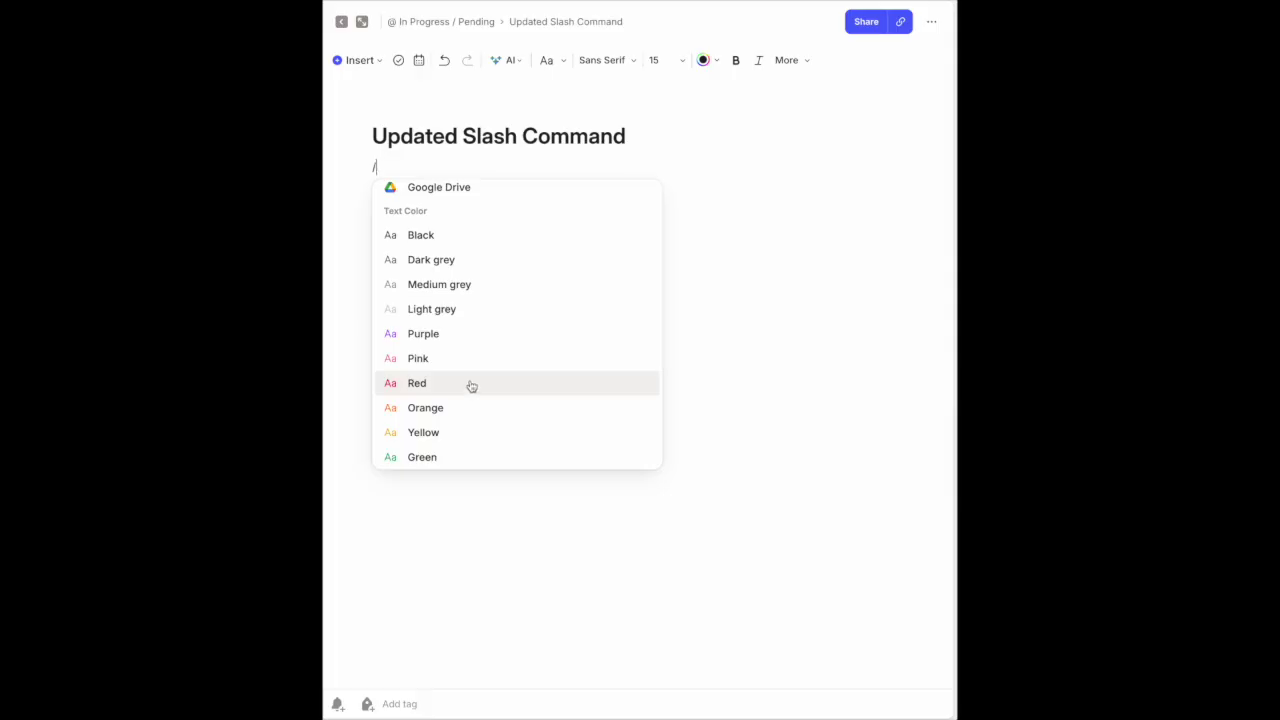
scroll(466, 383, up, 10)
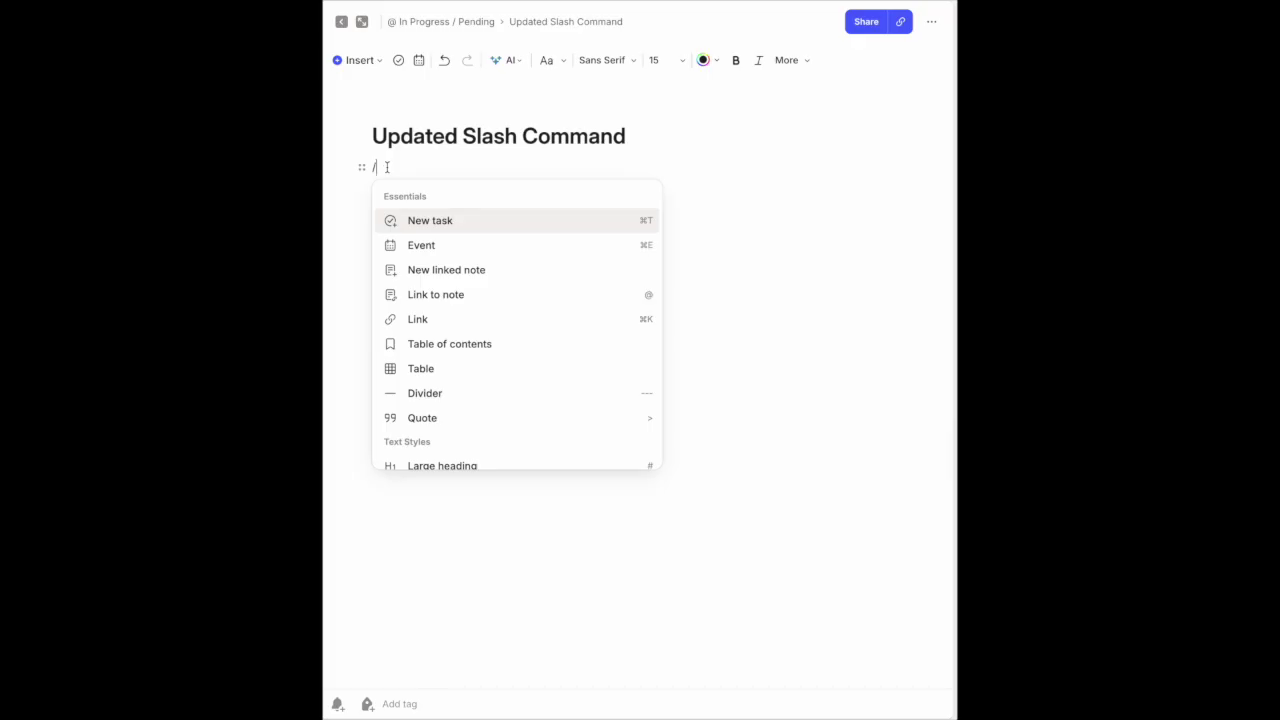
- Try filtering commands with 'bull' and '/cal', clearing each, then type 'url' to show only Link
text(bull)
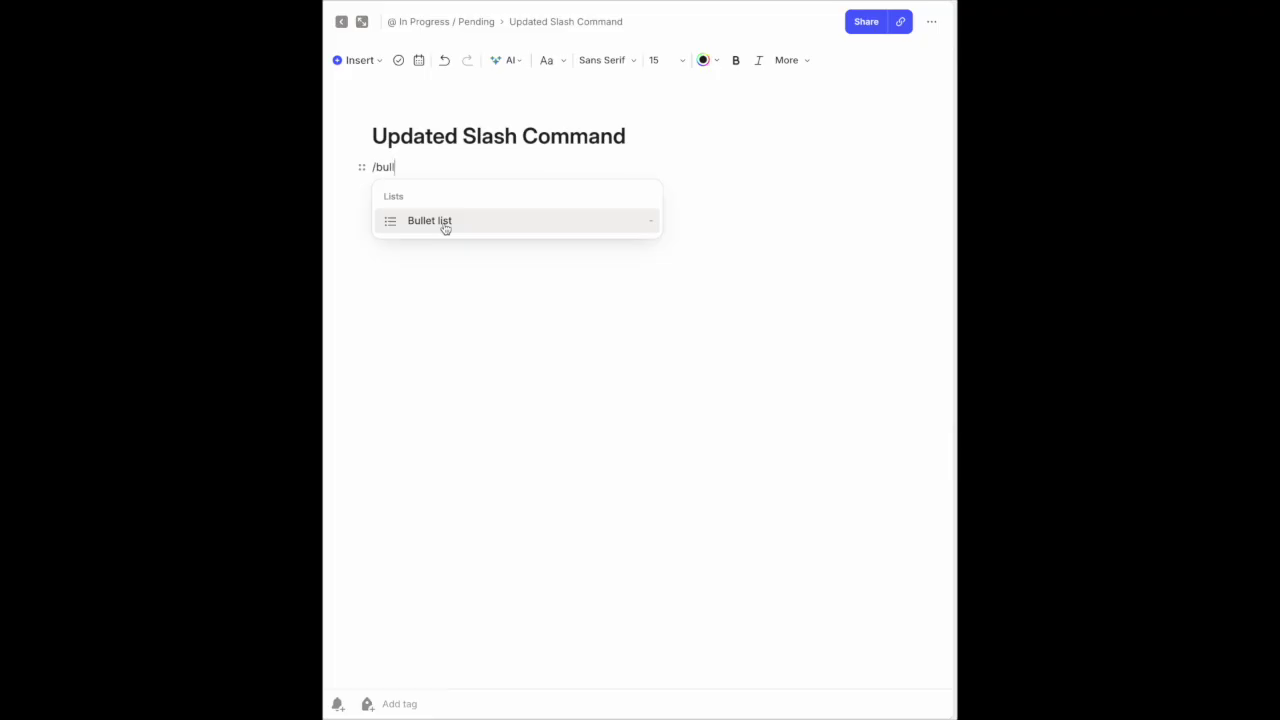
drag(414, 169, 358, 166)
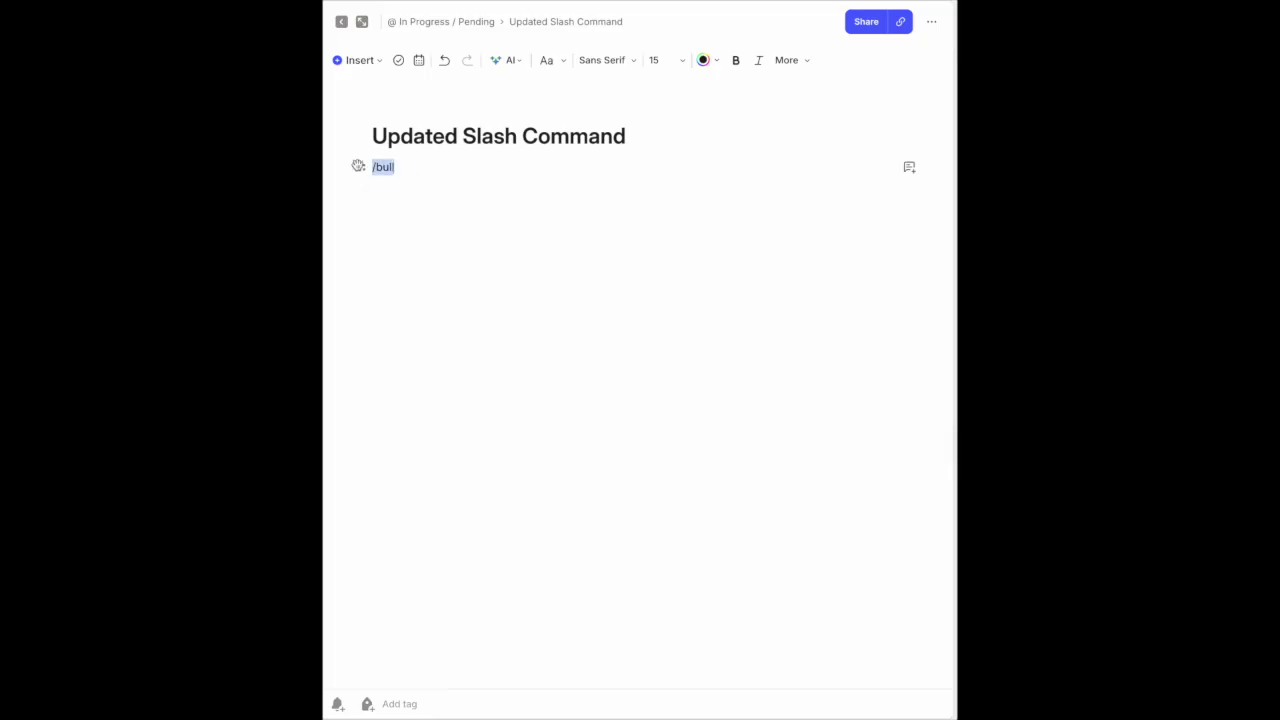
key(BackSpace)
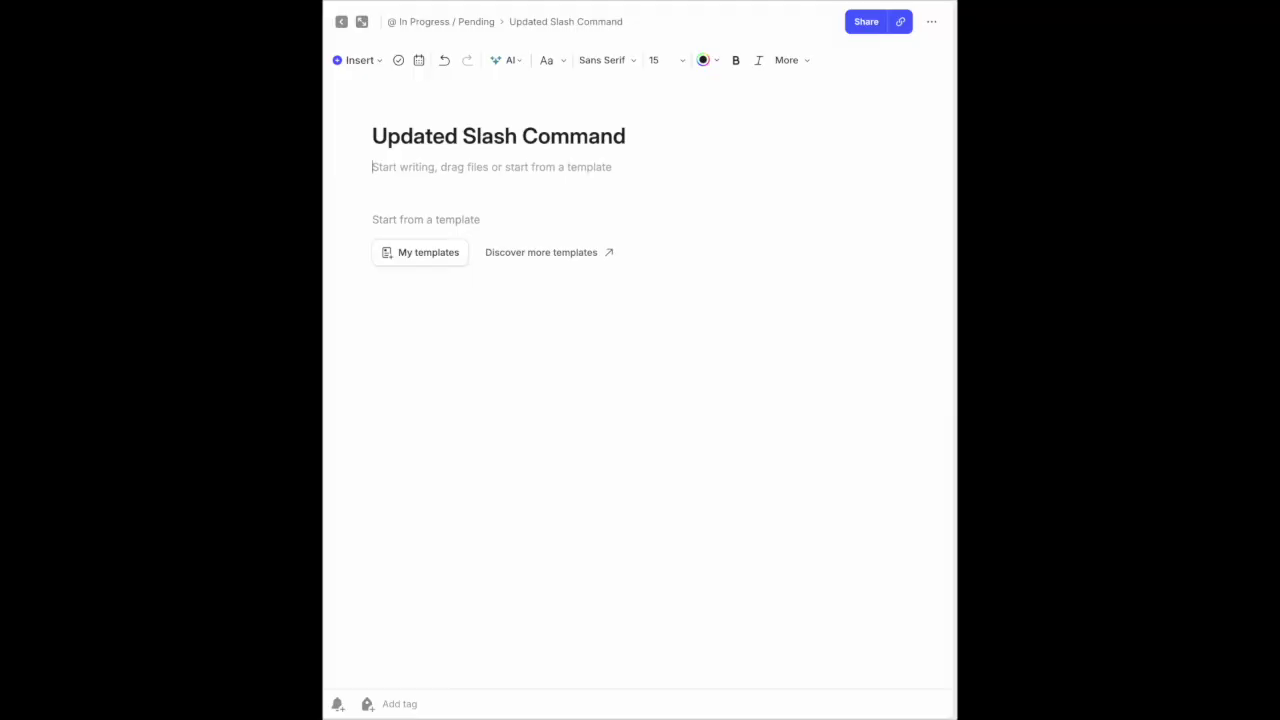
text(/cal)
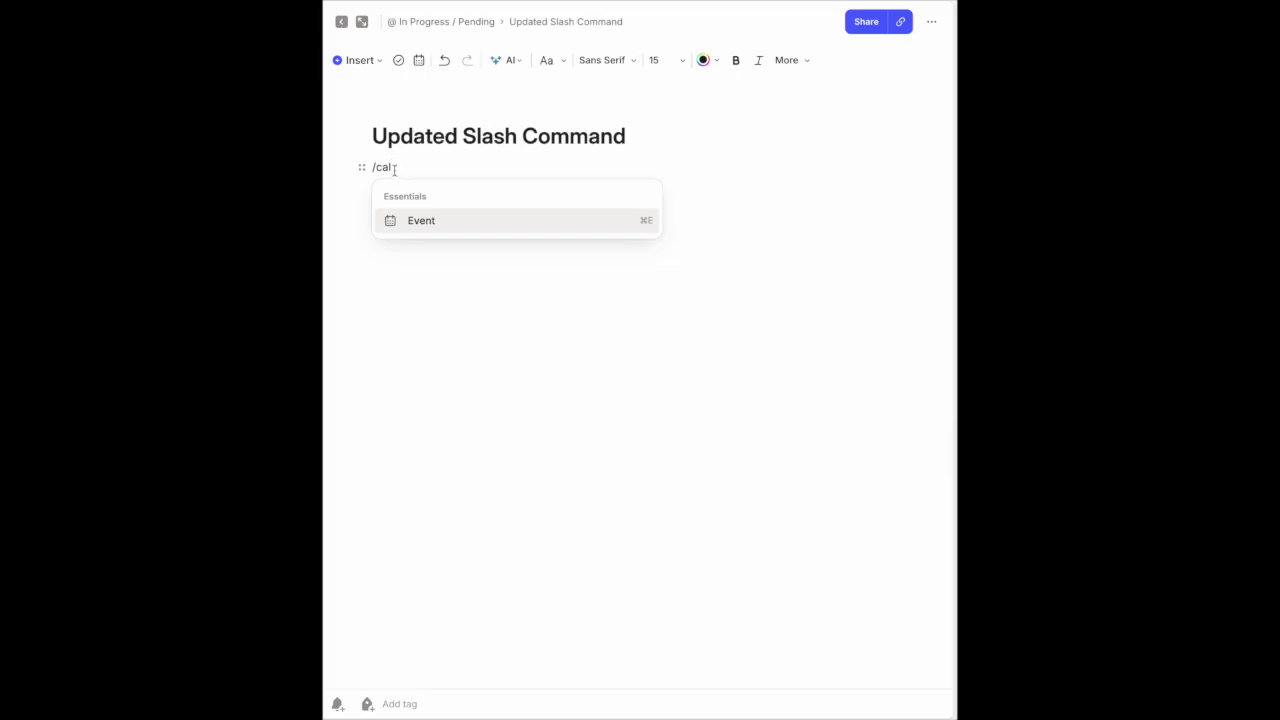
key(BackSpace)
key(BackSpace)
key(BackSpace)
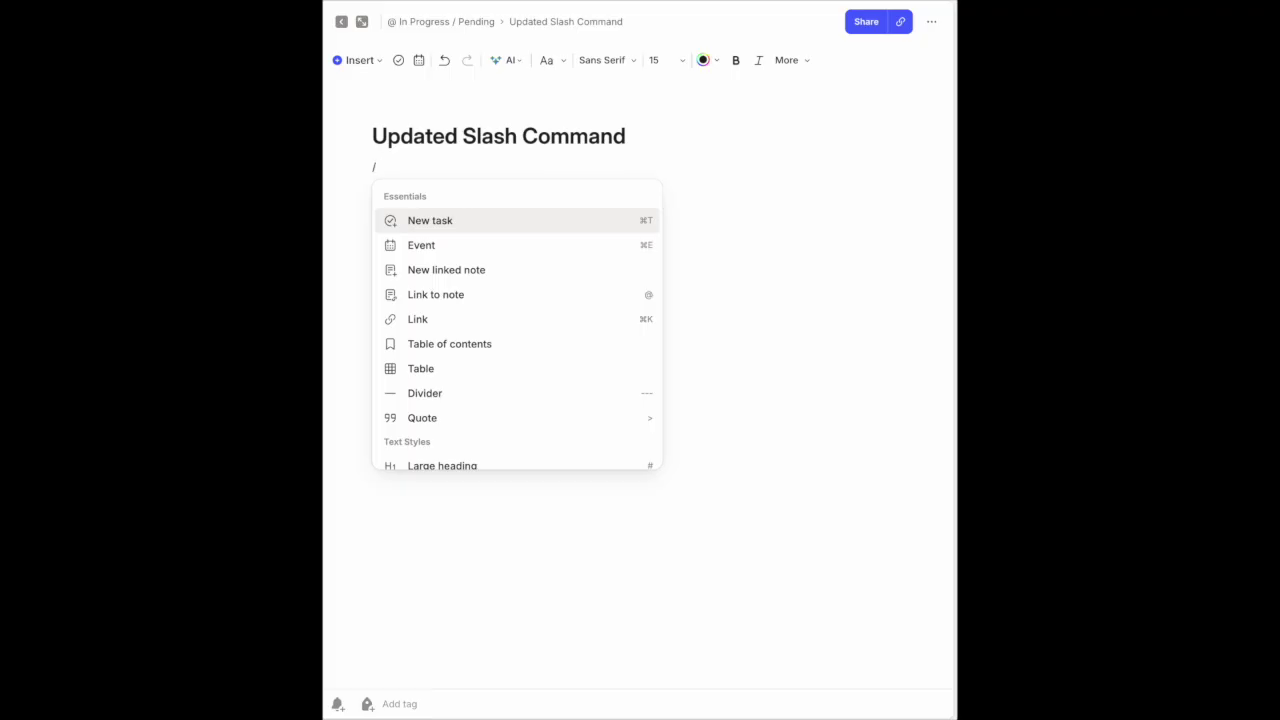
text(url)
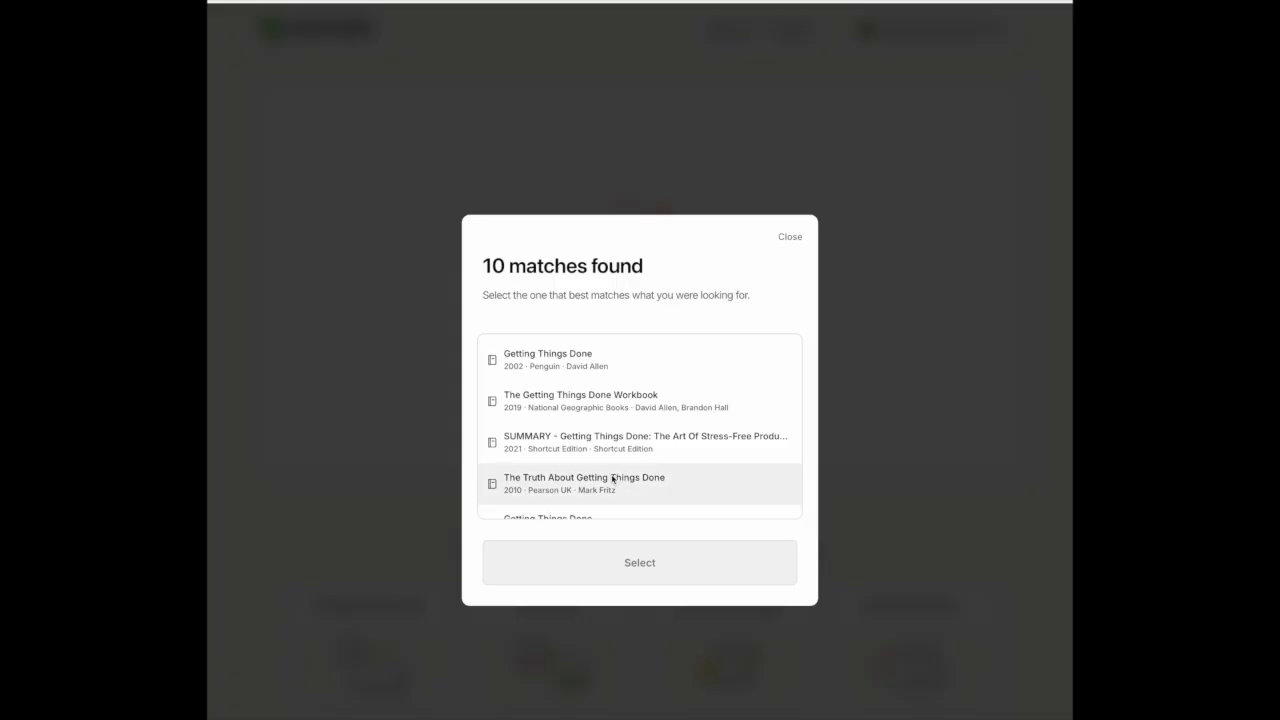
- Generate the APA citation for the 2002 Penguin edition of 'Getting Things Done', then close it
click(581, 363)
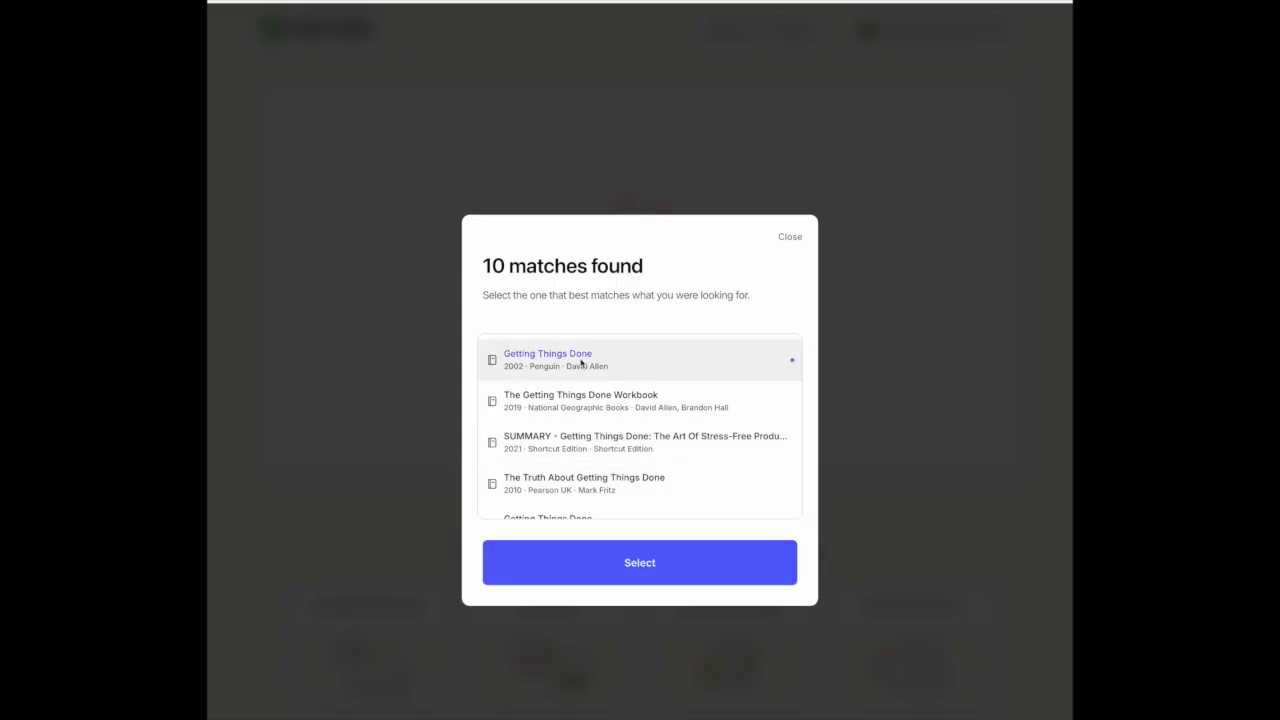
click(622, 565)
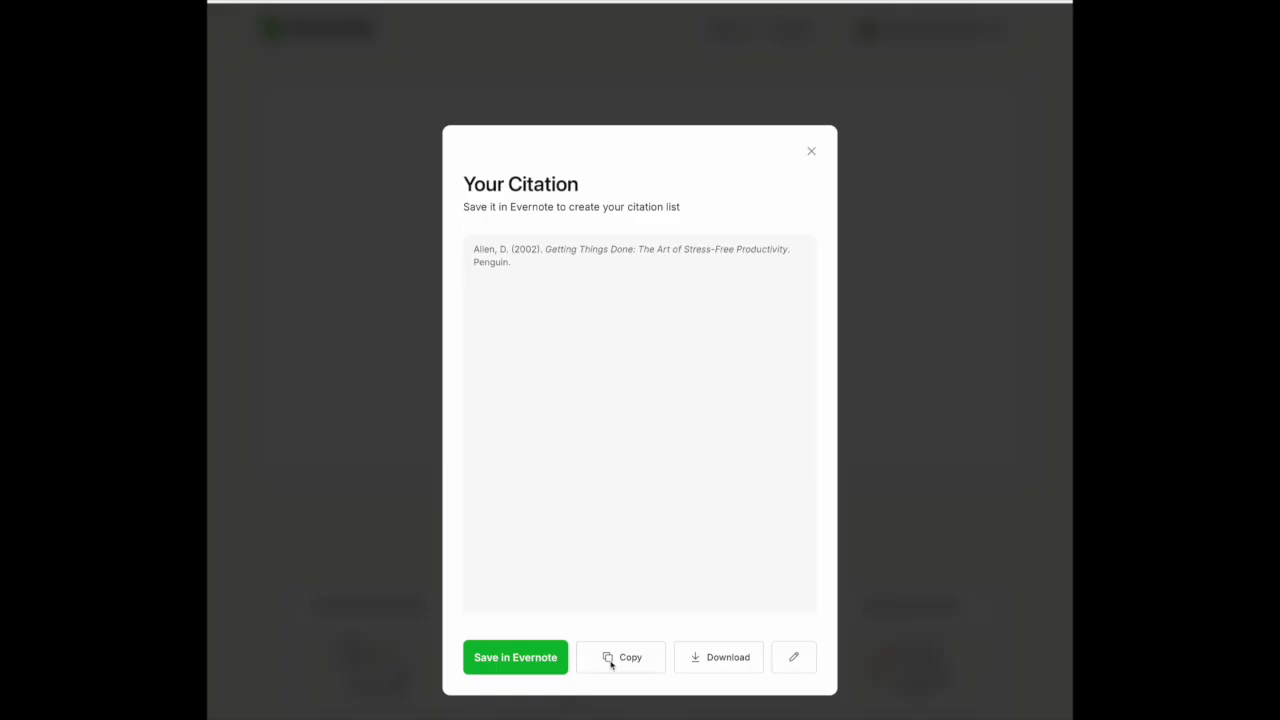
click(808, 148)
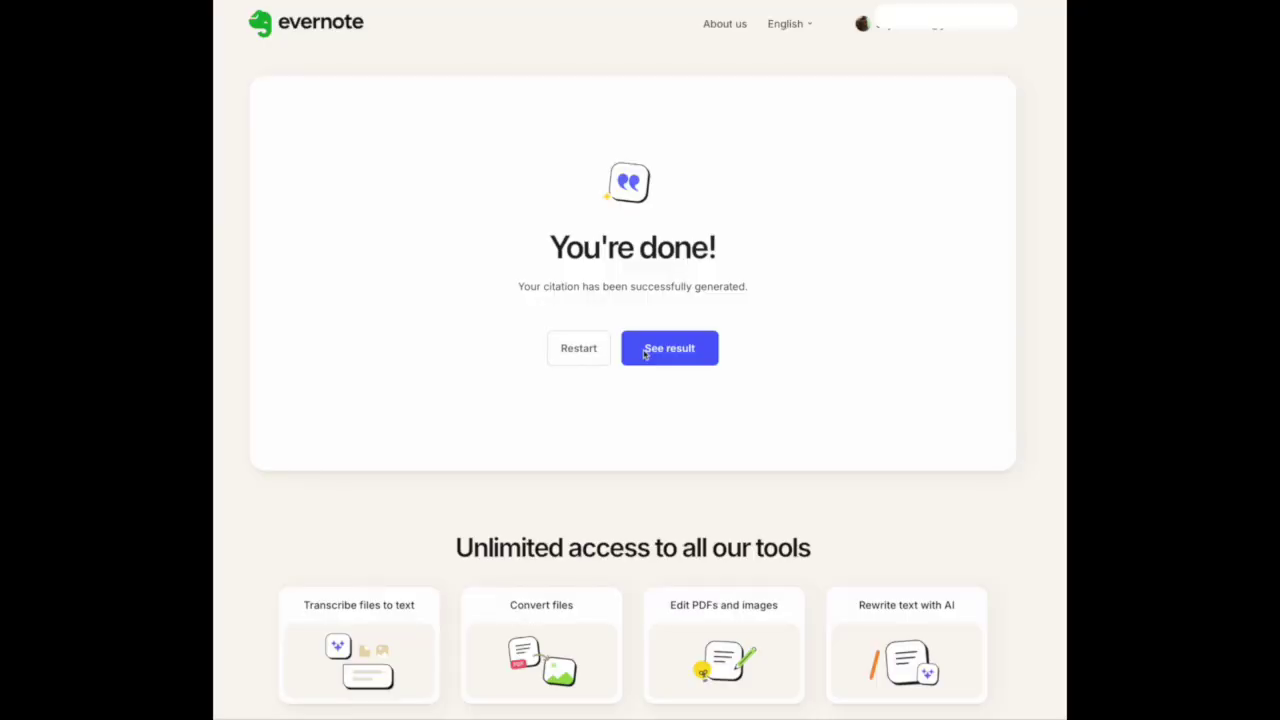